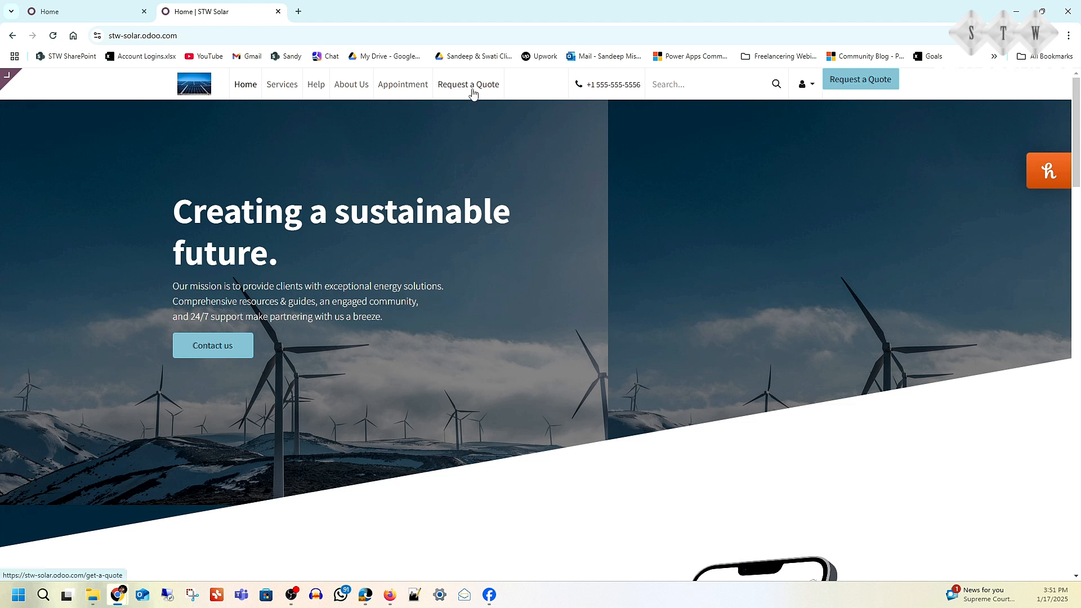
- Open the website's Request a Quote form and fill in the customer's name, phone number and email
{"action": "left_click", "coordinate": [472, 92]}
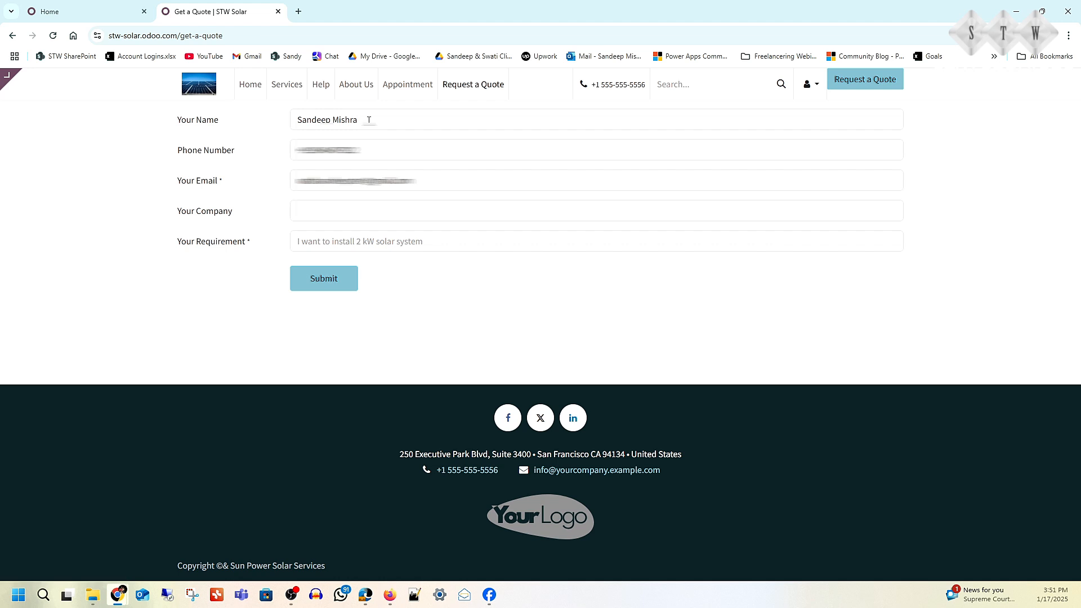
{"action": "left_click", "coordinate": [369, 120]}
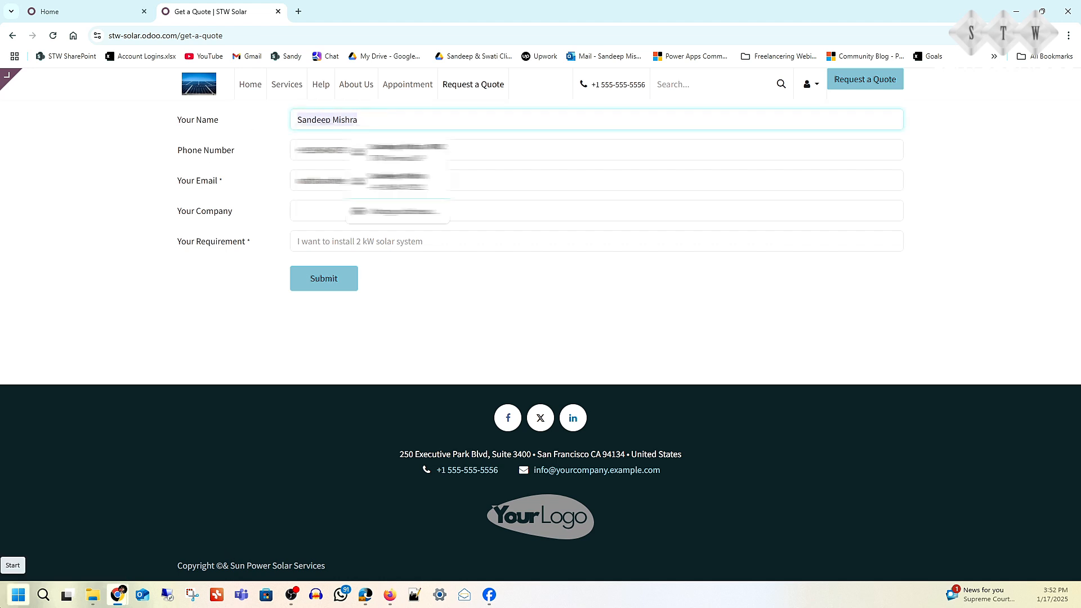
{"action": "type", "text": "Ishan"}
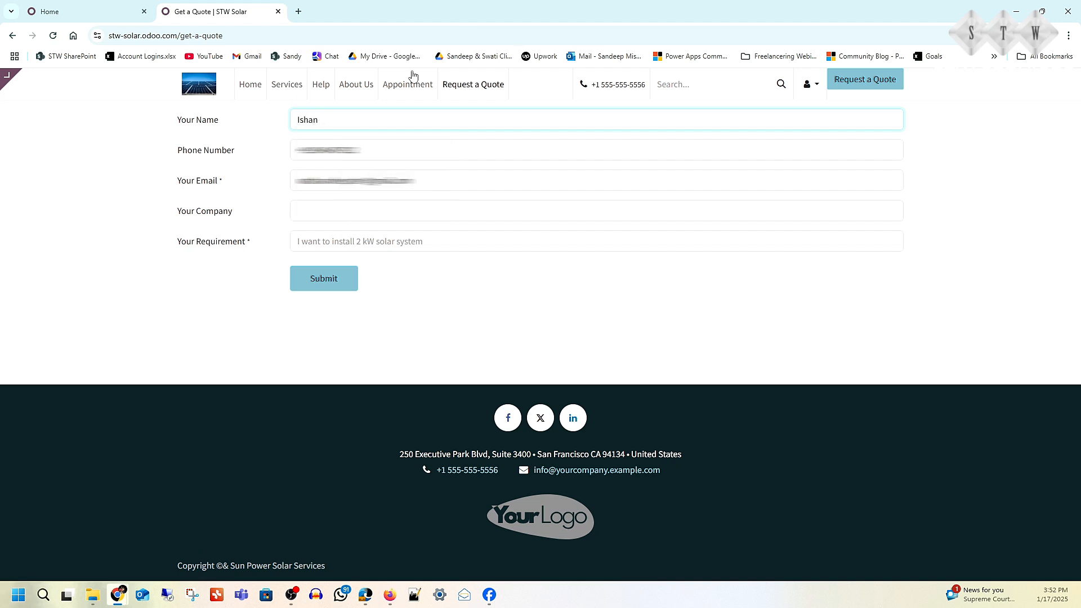
{"action": "left_click", "coordinate": [330, 146]}
{"action": "key", "text": "ctrl+a"}
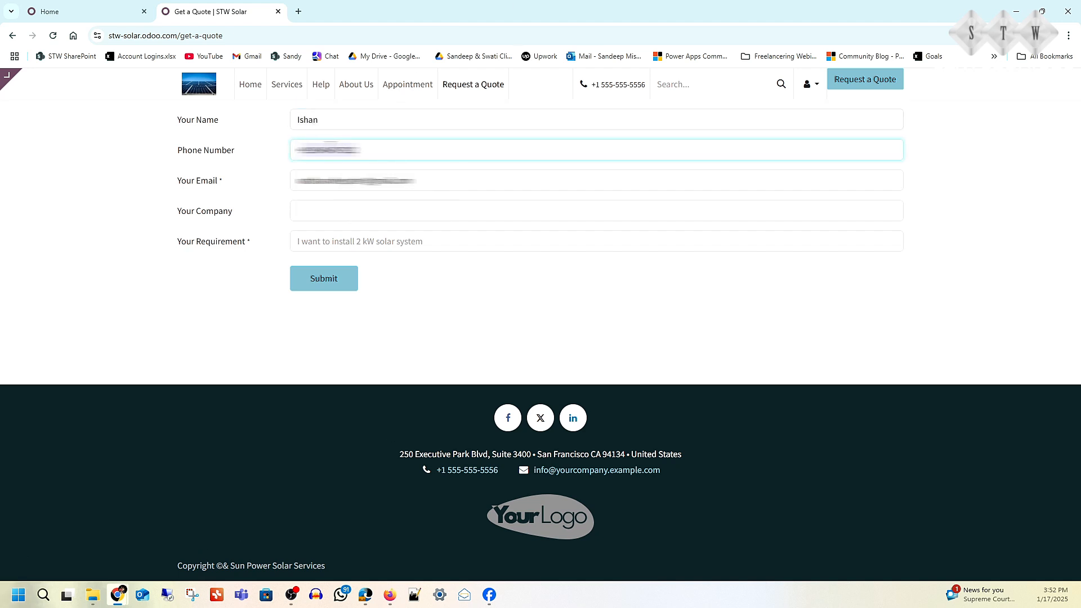
{"action": "type", "text": "1234567890"}
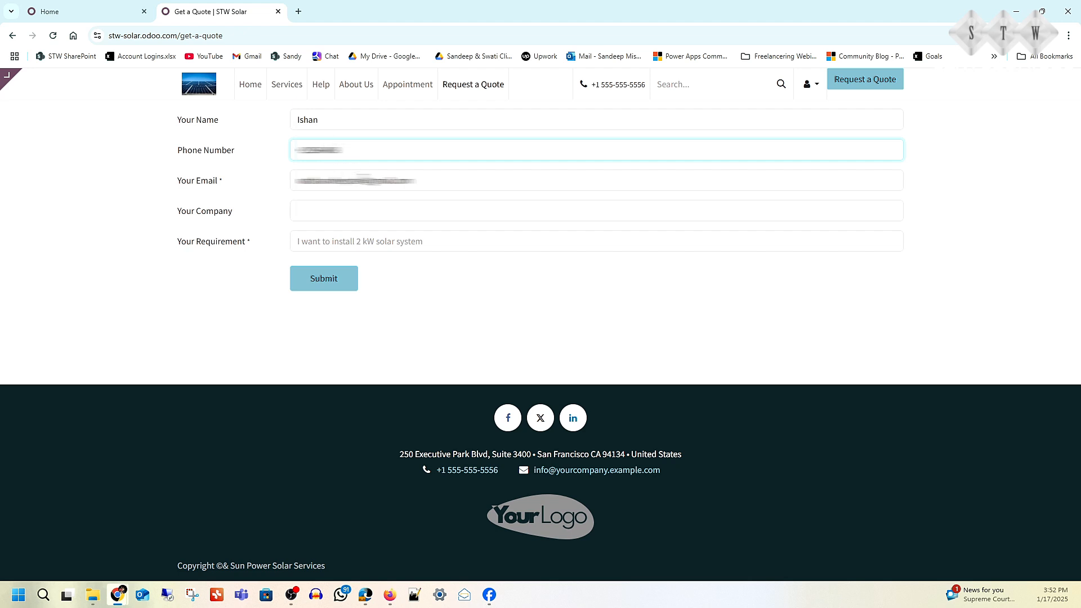
{"action": "left_click", "coordinate": [364, 178]}
{"action": "left_click_drag", "start_coordinate": [363, 180], "coordinate": [218, 168]}
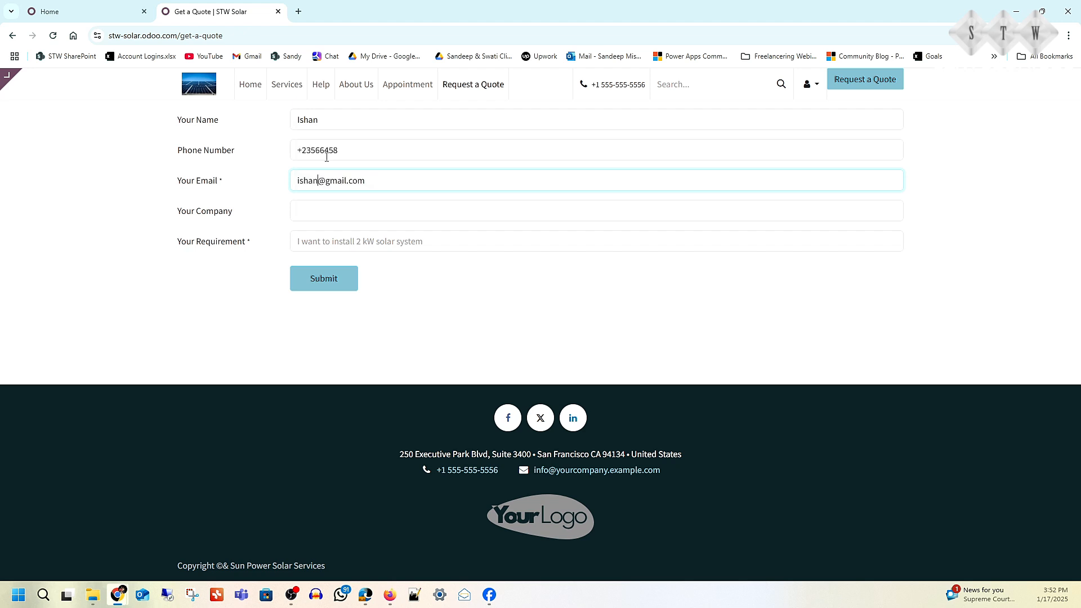
- Enter Ishan Demo Company as the company on the quote request form
{"action": "left_click", "coordinate": [324, 209]}
{"action": "type", "text": "Ishan C"}
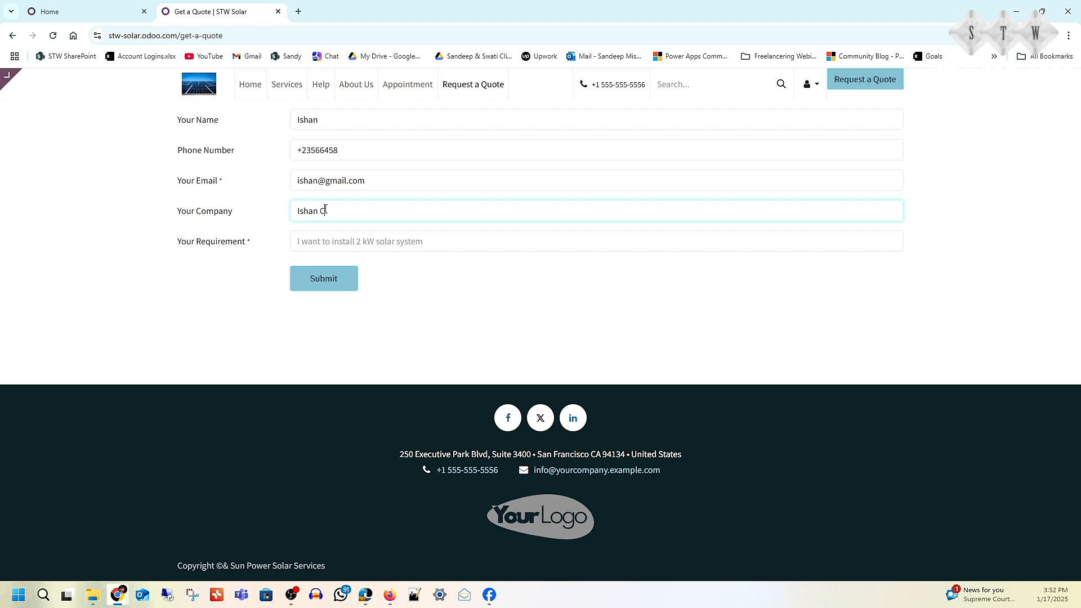
{"action": "type", "text": "emo Company"}
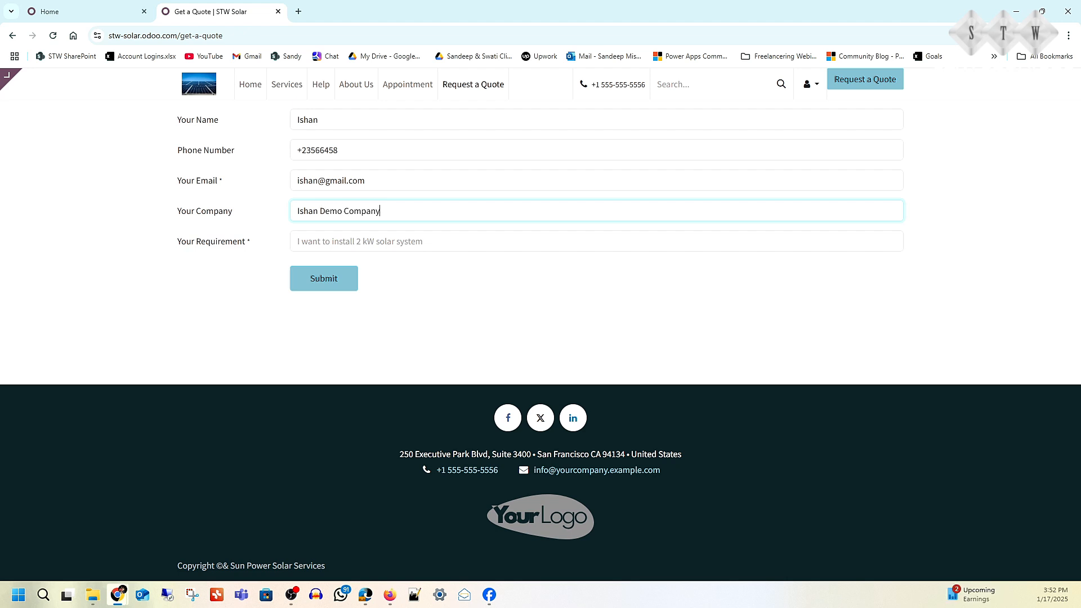
- Set the requirement to "Requirements for Installing Solar Panels in my Office" and submit the quote request
{"action": "key", "text": "alt+Tab"}
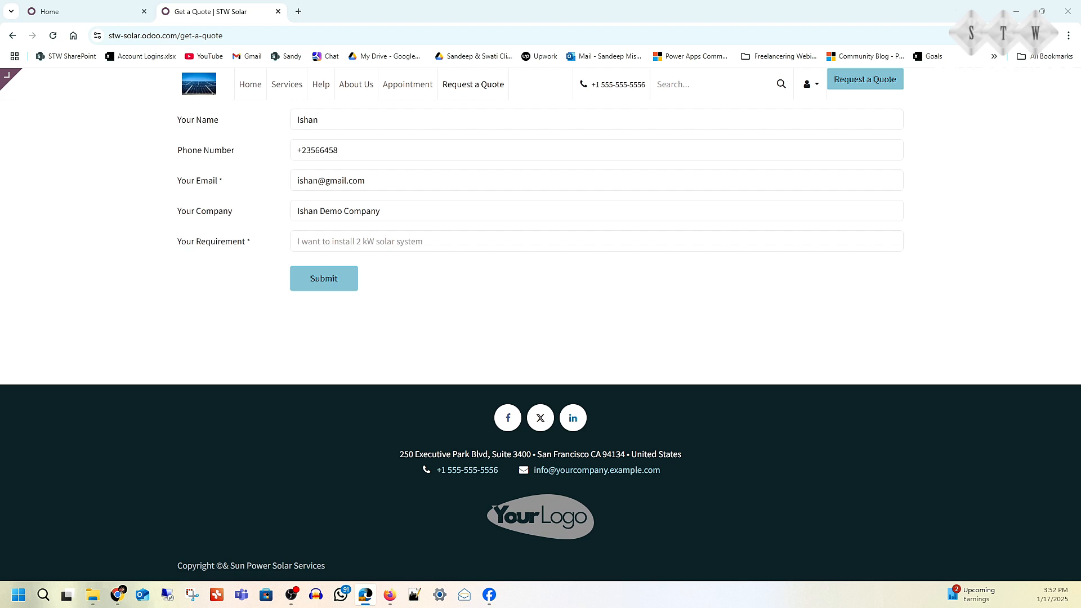
{"action": "left_click", "coordinate": [400, 243]}
{"action": "type", "text": "Requirements for Installing Solar Panels in an Office"}
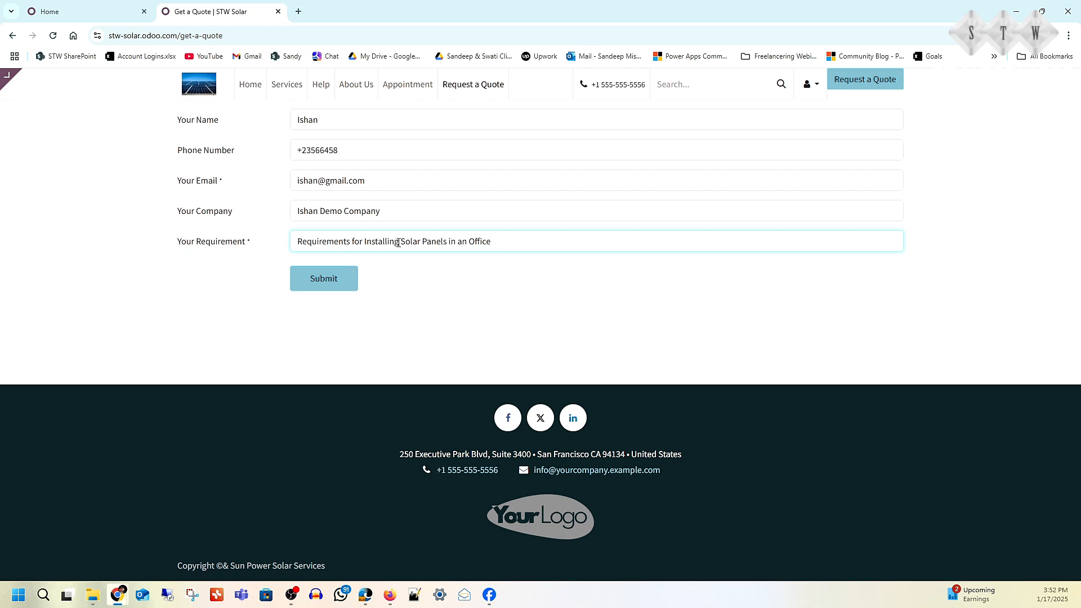
{"action": "double_click", "coordinate": [461, 241]}
{"action": "type", "text": "my"}
{"action": "left_click", "coordinate": [330, 283]}
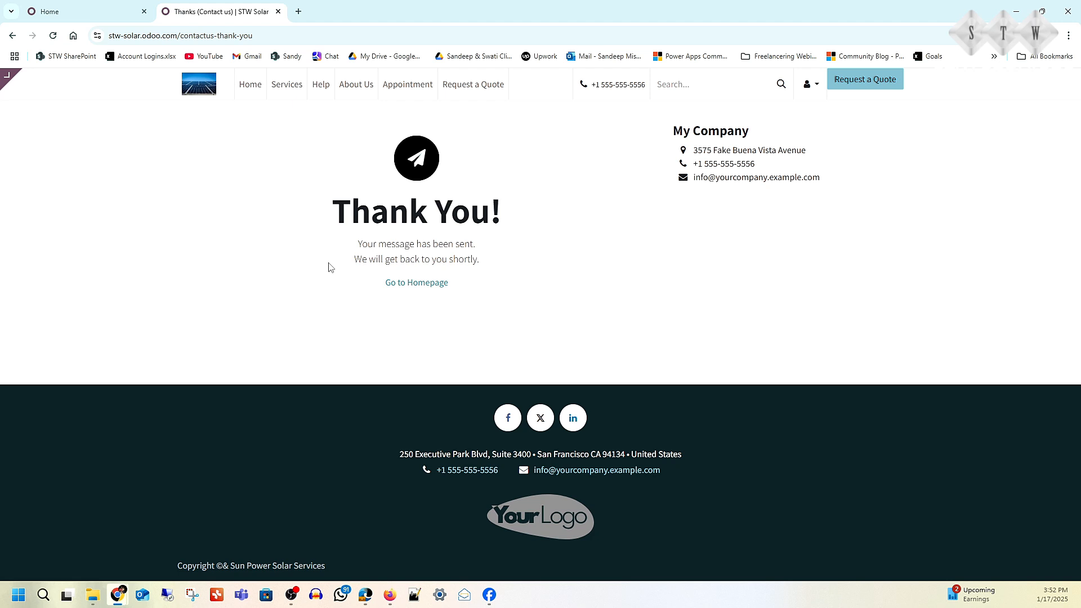
- Switch to the Odoo backend and search the installable apps for the crm module
{"action": "left_click", "coordinate": [93, 16]}
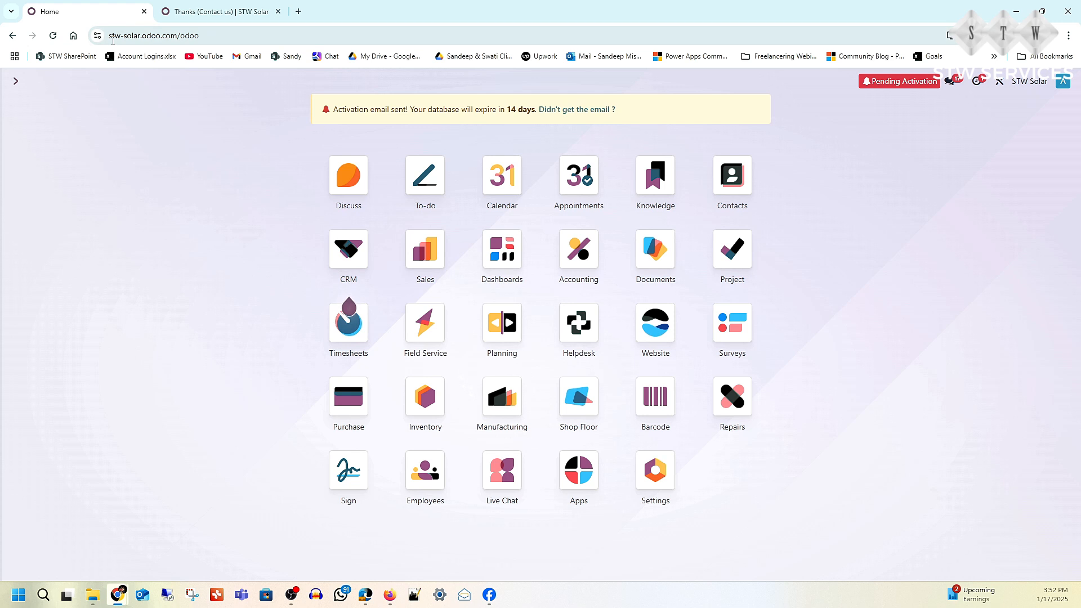
{"action": "left_click_drag", "start_coordinate": [112, 39], "coordinate": [194, 40]}
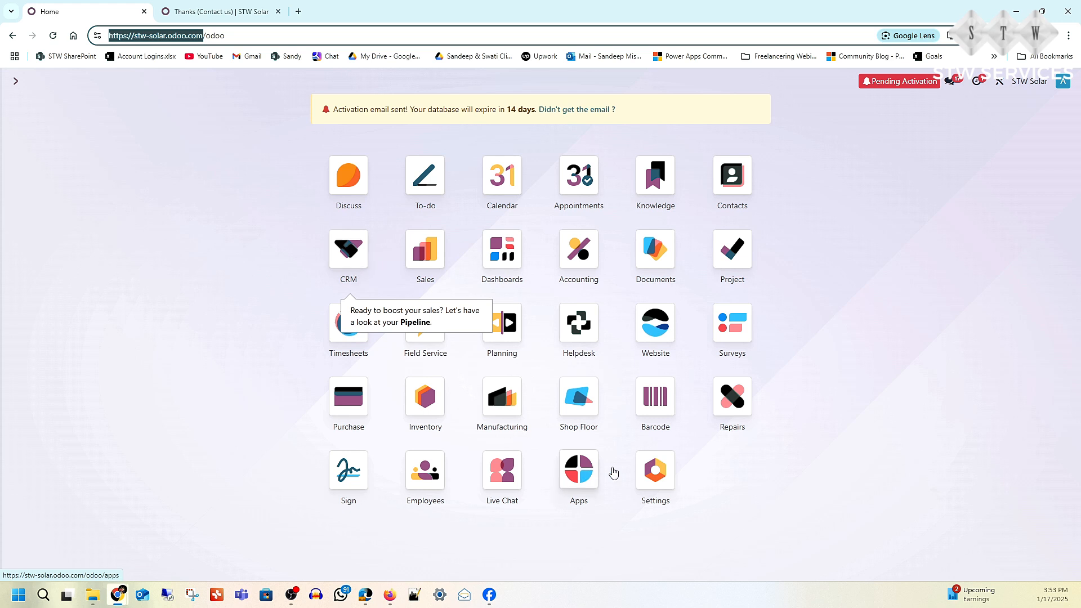
{"action": "left_click", "coordinate": [587, 475]}
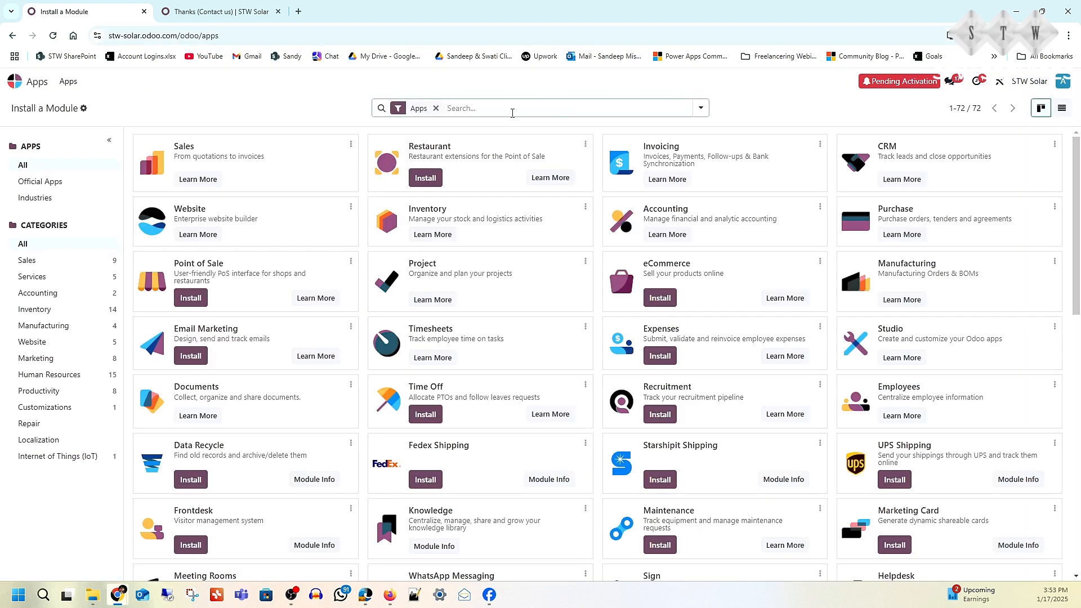
{"action": "type", "text": "crm"}
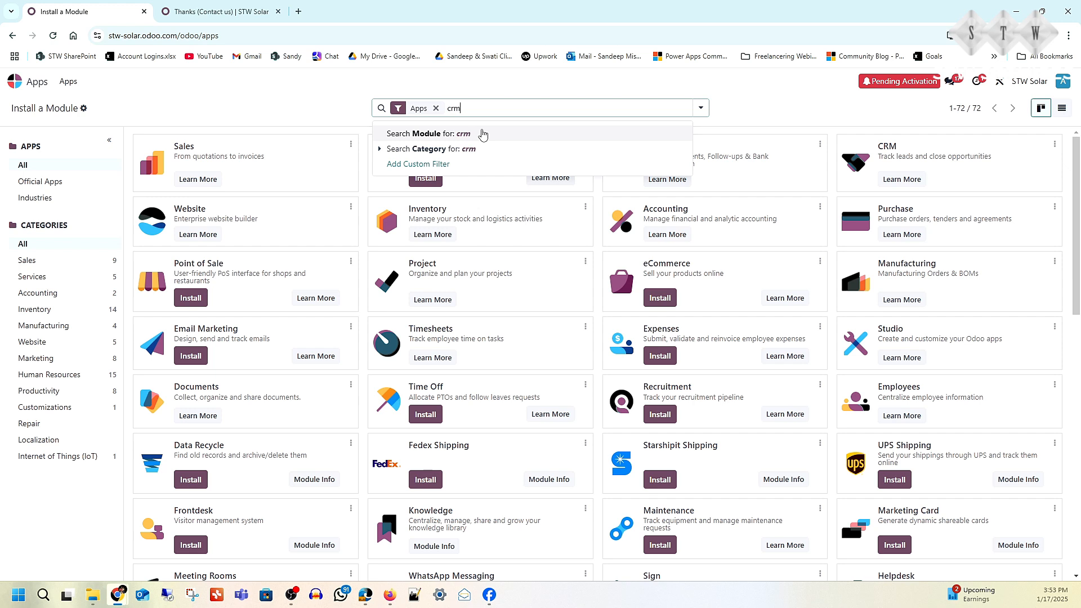
{"action": "left_click", "coordinate": [458, 135]}
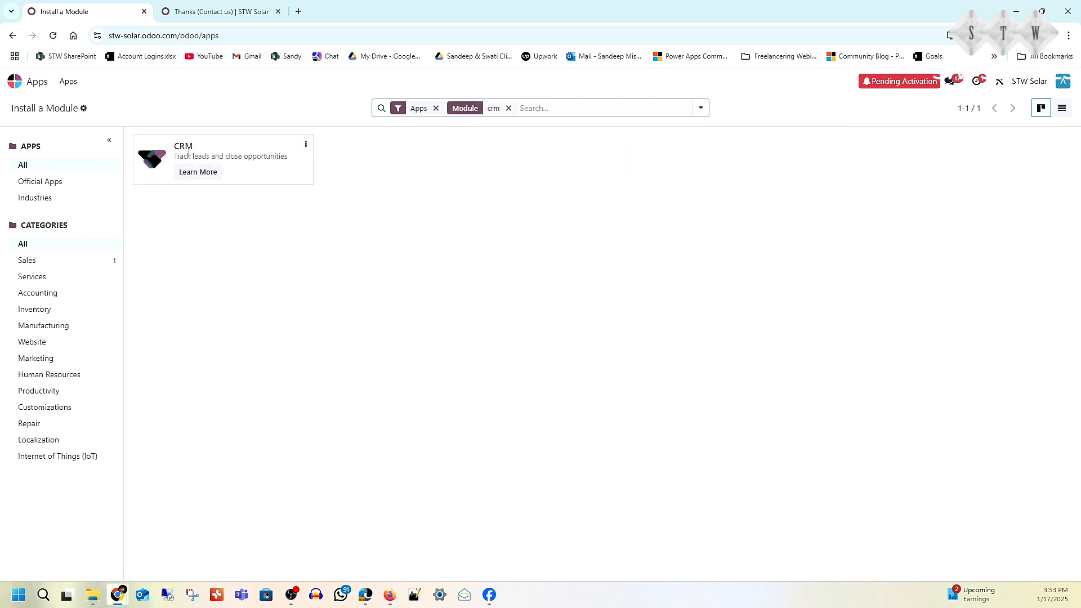
- Go to the leads list in CRM and open the lead about installing solar panels in the office
{"action": "left_click", "coordinate": [16, 84]}
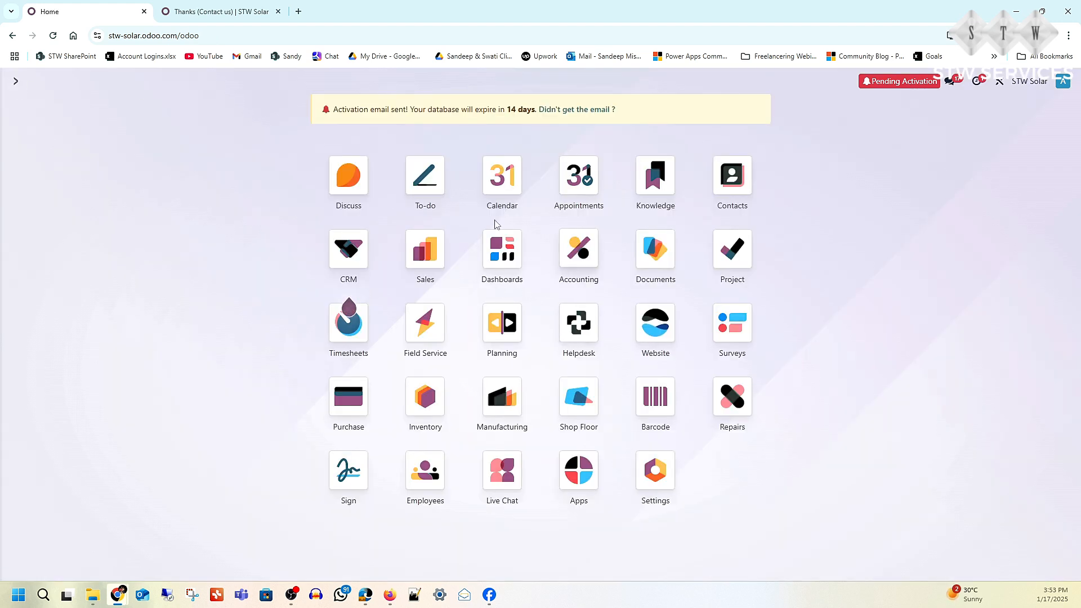
{"action": "left_click", "coordinate": [356, 262]}
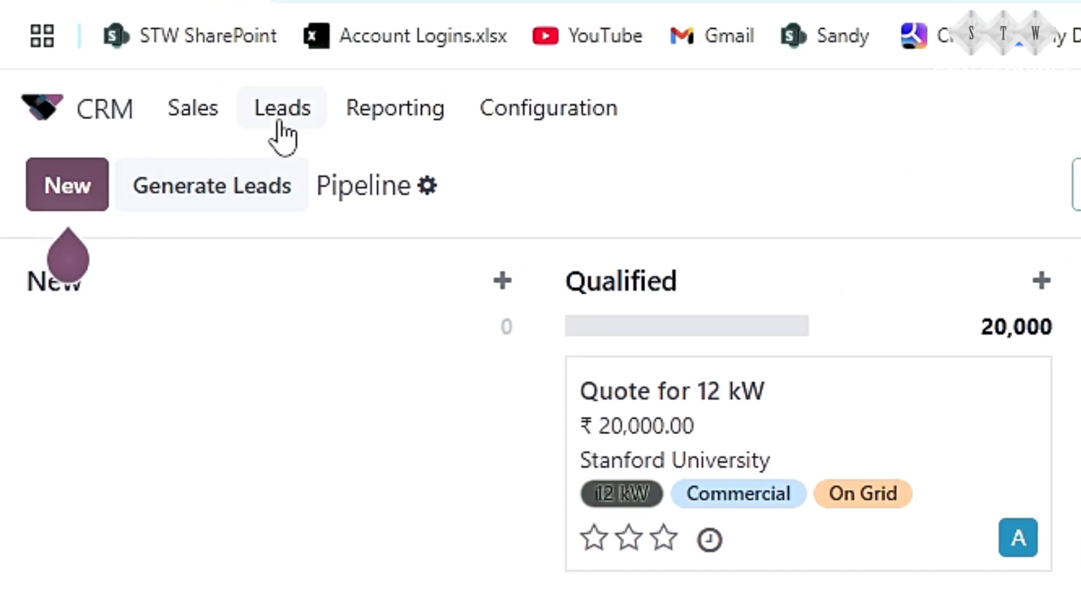
{"action": "left_click", "coordinate": [280, 118]}
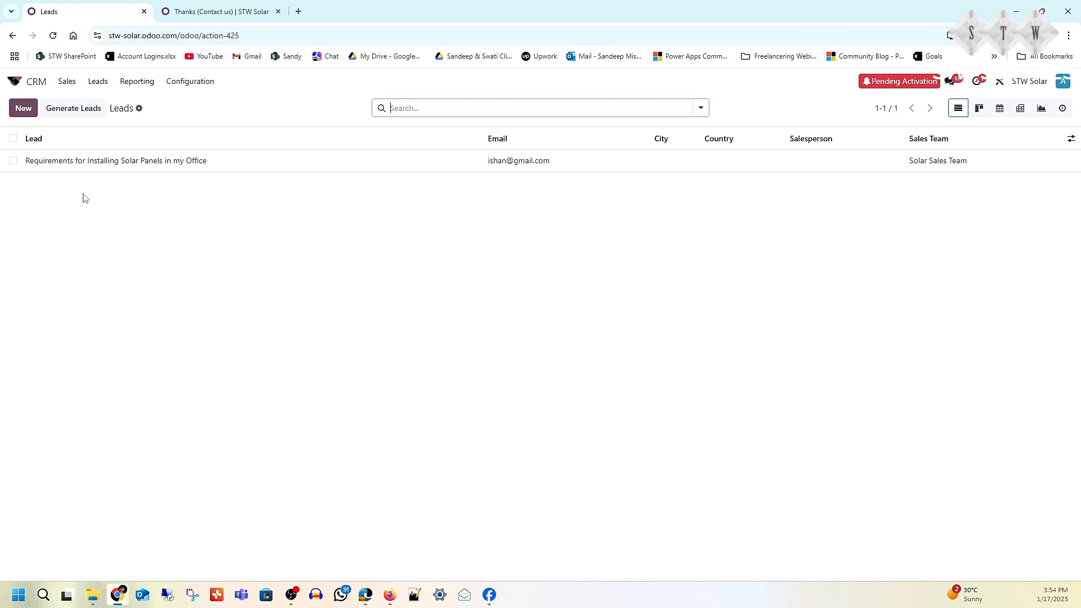
{"action": "left_click", "coordinate": [102, 162]}
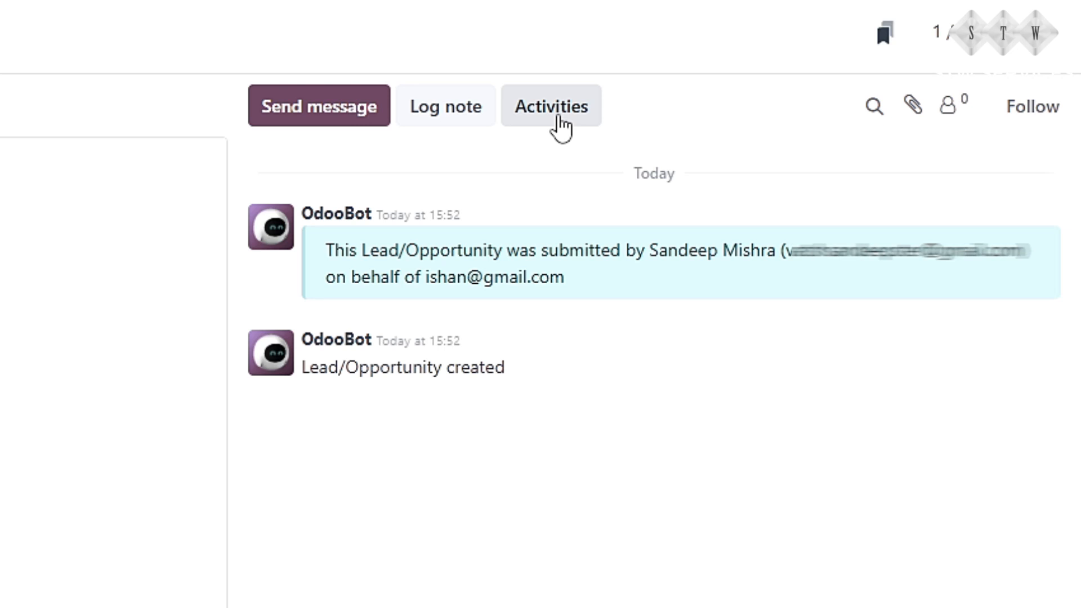
- Start scheduling an activity on the lead, with type Call and due date 20/01/2025
{"action": "left_click", "coordinate": [560, 120]}
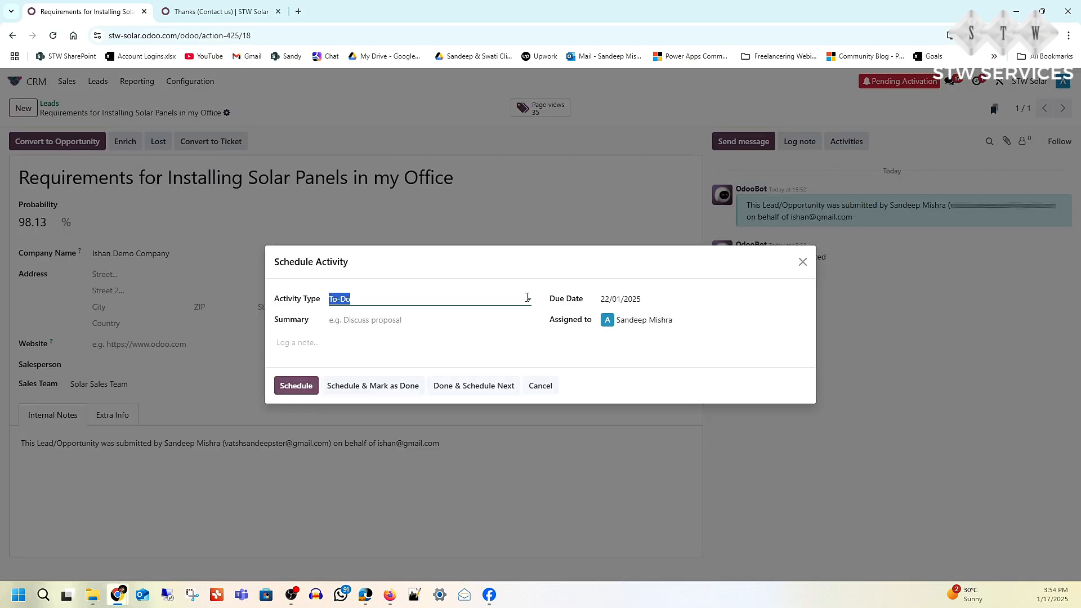
{"action": "left_click", "coordinate": [513, 299]}
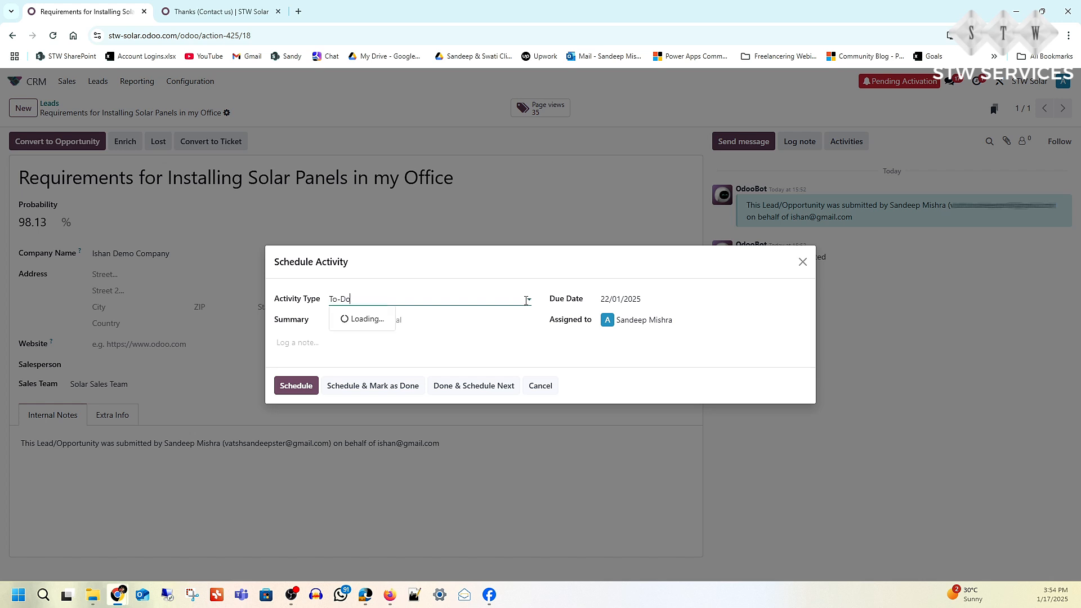
{"action": "left_click", "coordinate": [394, 333]}
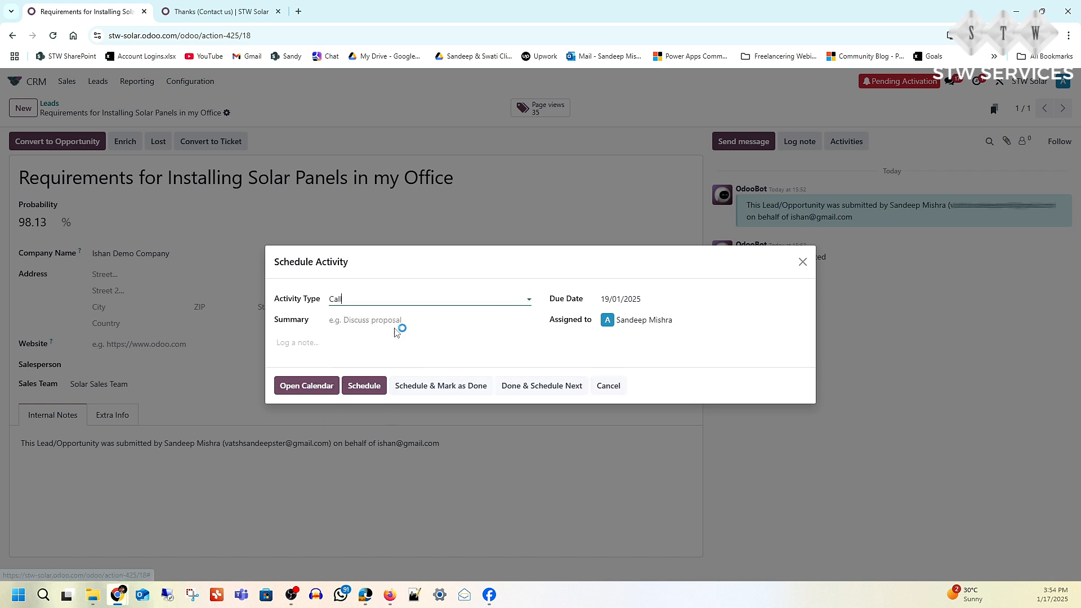
{"action": "left_click", "coordinate": [660, 298]}
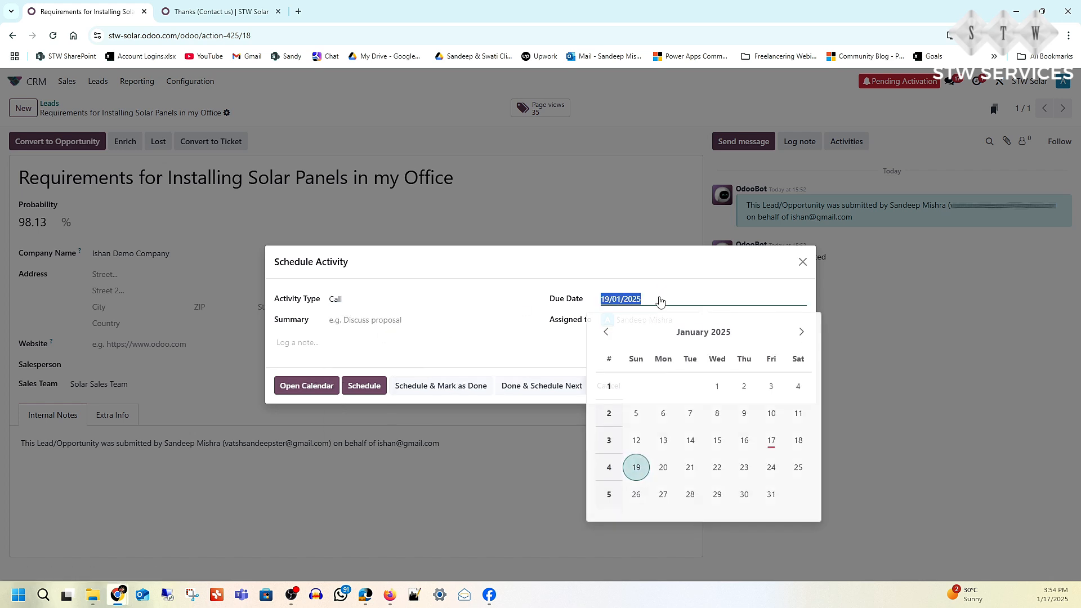
{"action": "left_click", "coordinate": [664, 466]}
- Enter "Make a call to verify" as both the activity's summary and note, and schedule the call
{"action": "left_click", "coordinate": [395, 319]}
{"action": "type", "text": "Make a"}
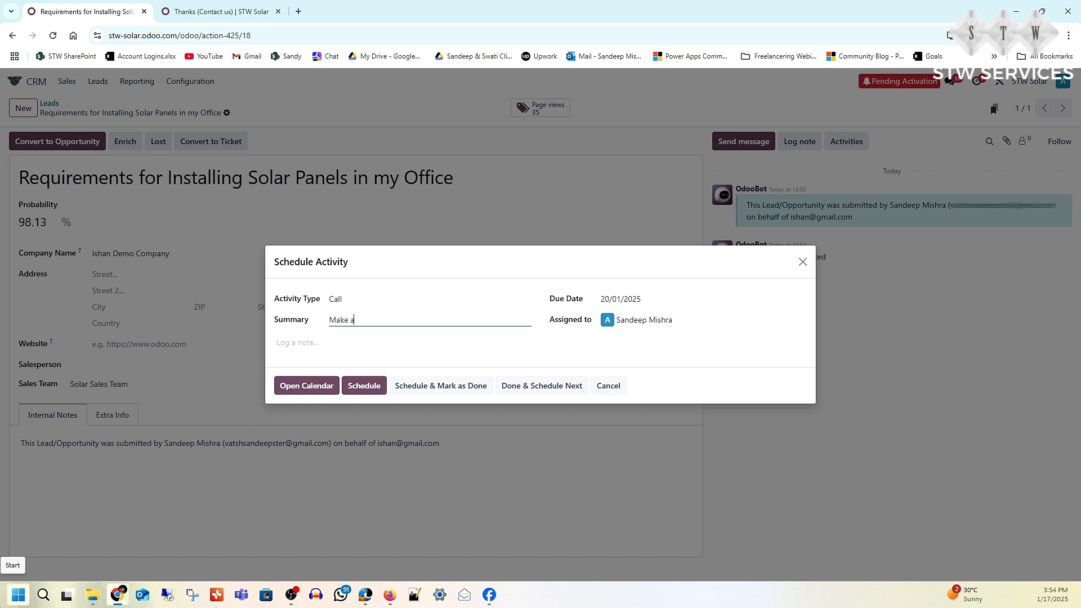
{"action": "type", "text": " call to verify"}
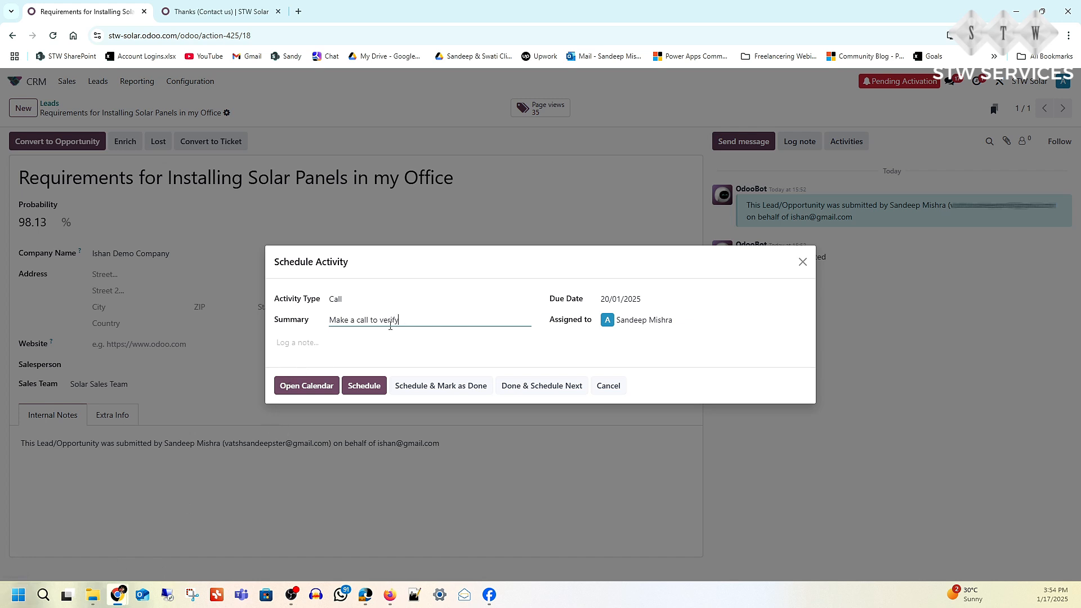
{"action": "left_click_drag", "start_coordinate": [401, 320], "coordinate": [329, 321]}
{"action": "key", "text": "ctrl+c"}
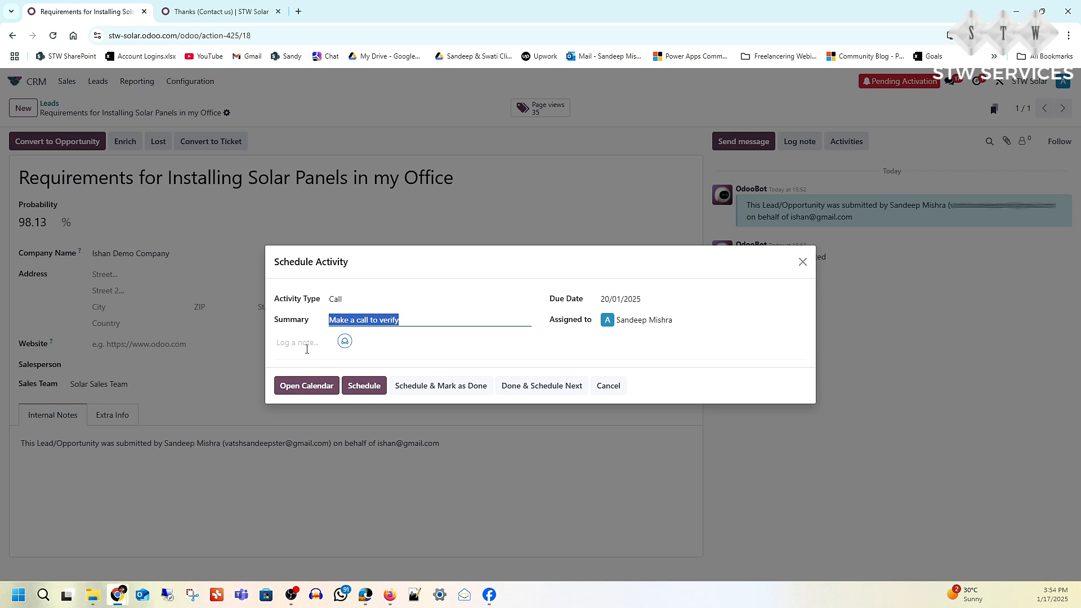
{"action": "left_click", "coordinate": [306, 349]}
{"action": "key", "text": "ctrl+v"}
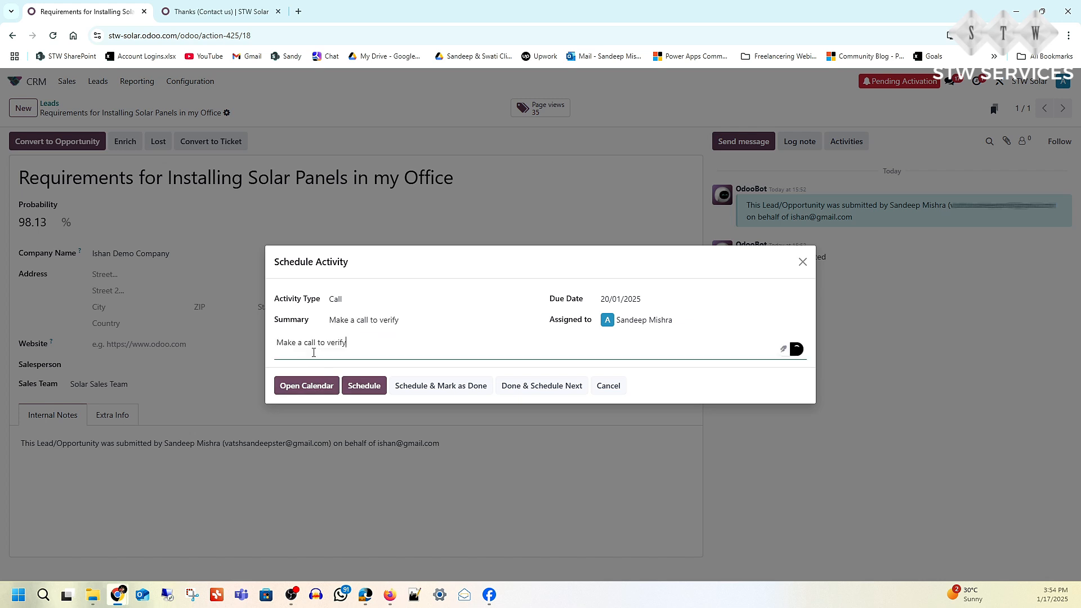
{"action": "left_click", "coordinate": [363, 387]}
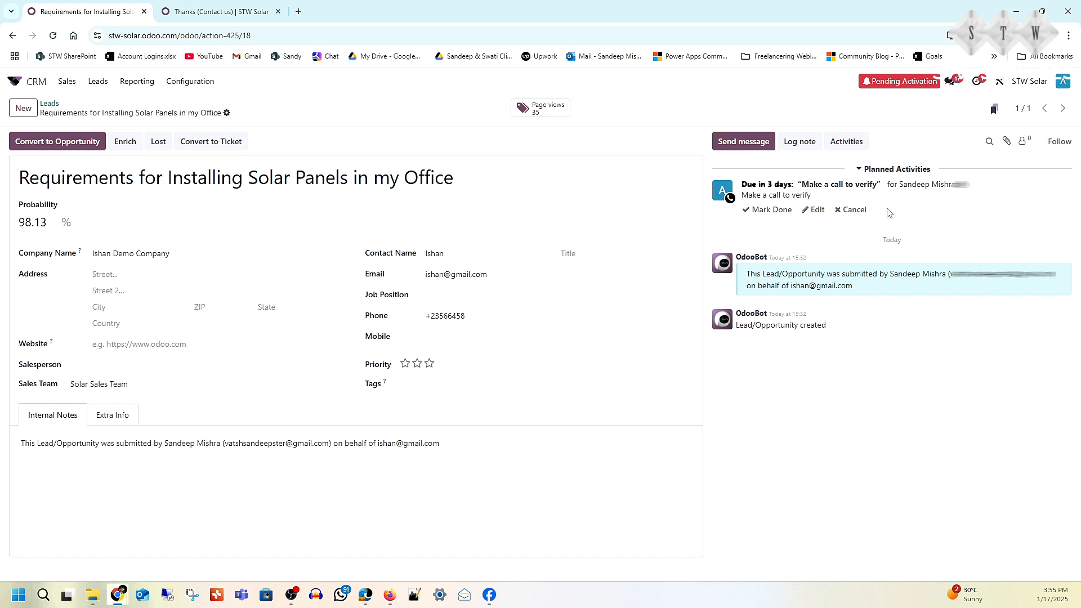
- Fill in the lead's street, city and ZIP fields with the saved address suggestion
{"action": "left_click", "coordinate": [106, 273]}
{"action": "key", "text": "Down"}
{"action": "key", "text": "Return"}
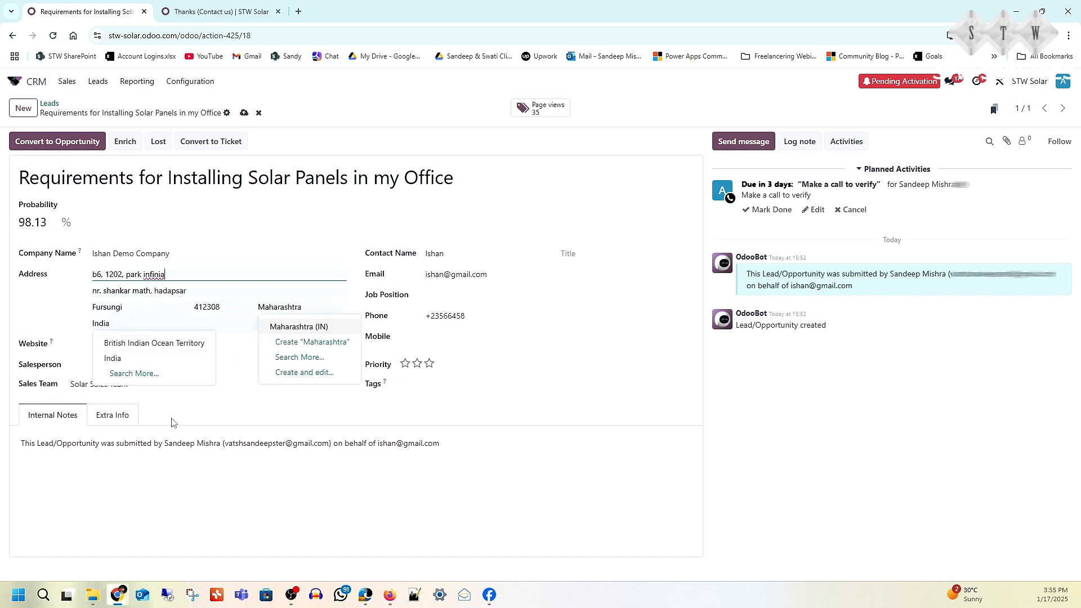
{"action": "left_click", "coordinate": [183, 480]}
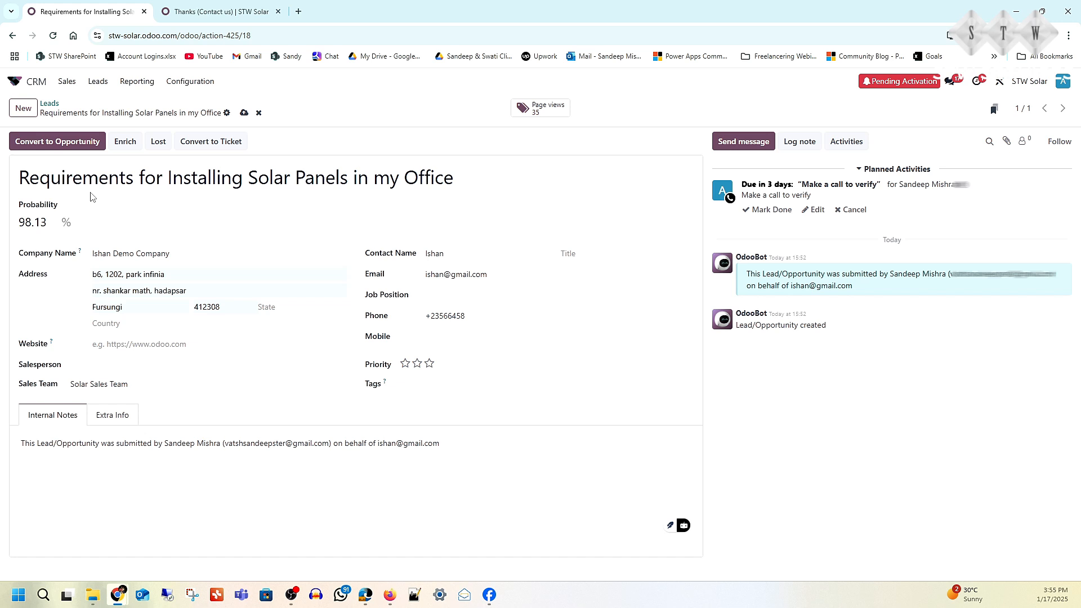
- Convert the lead to an opportunity, assigning the current account's user as salesperson and creating a new customer
{"action": "left_click", "coordinate": [48, 142]}
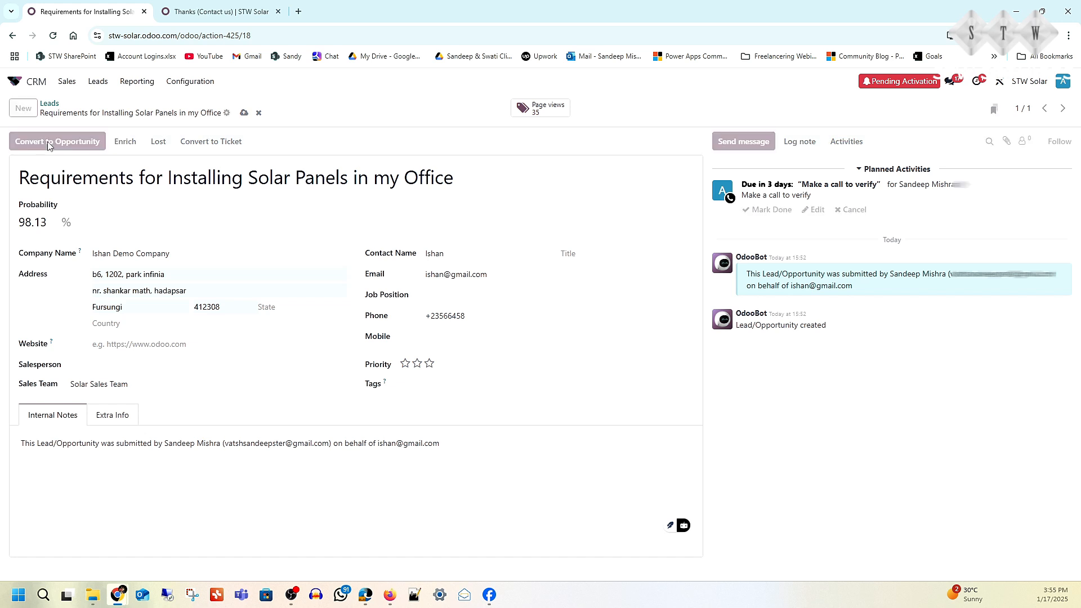
{"action": "left_click", "coordinate": [441, 300]}
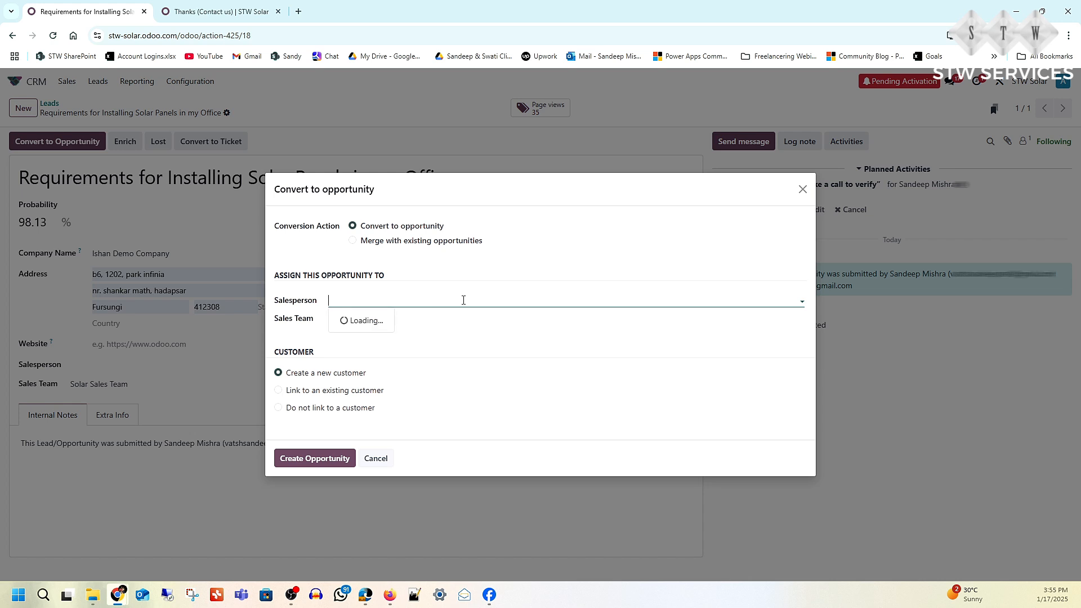
{"action": "left_click", "coordinate": [397, 320]}
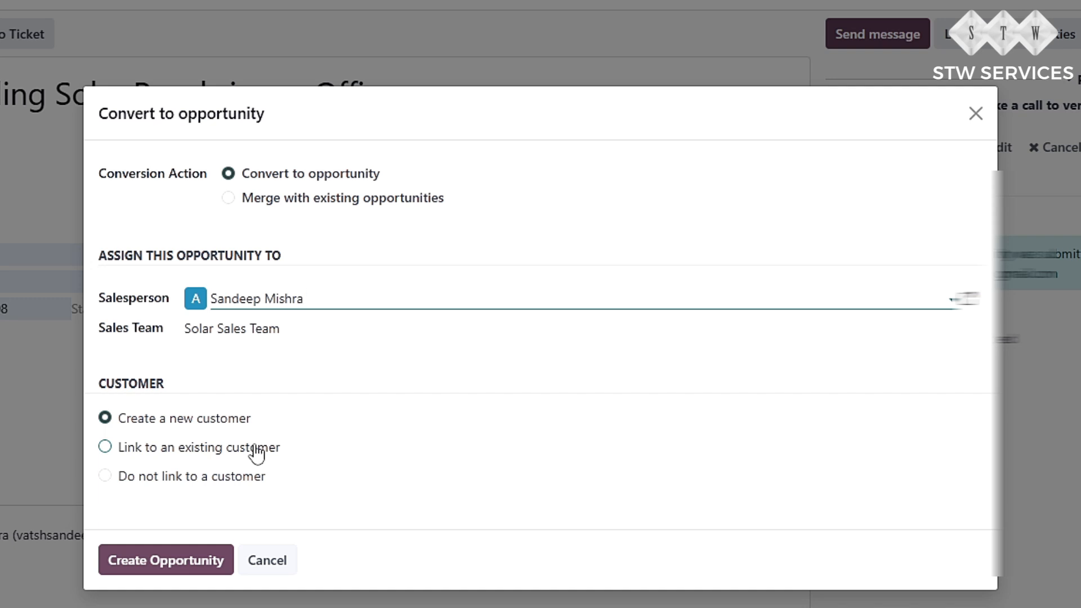
{"action": "left_click", "coordinate": [105, 448]}
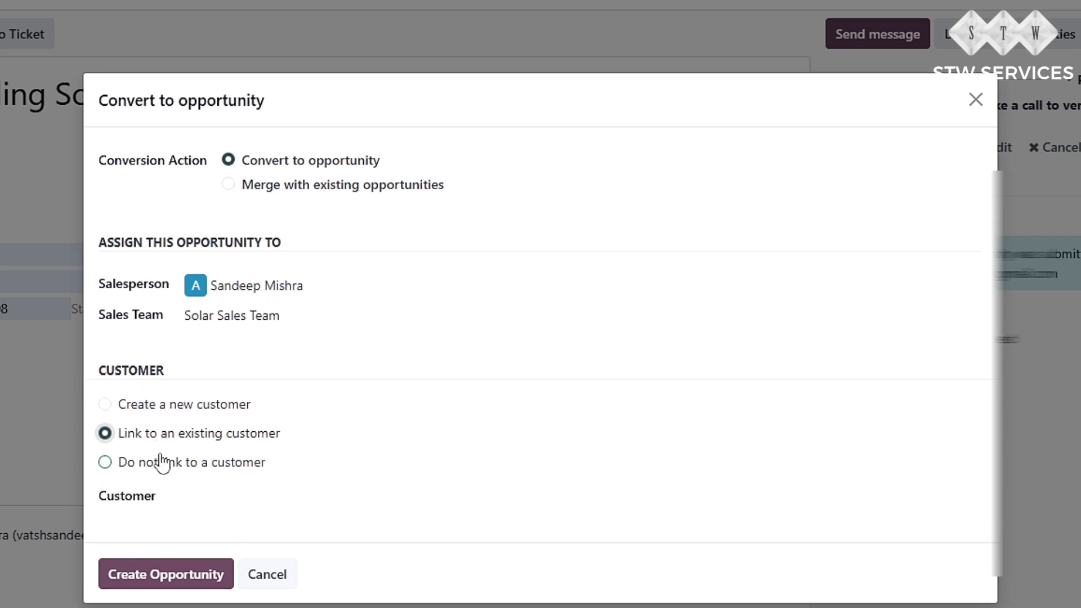
{"action": "left_click", "coordinate": [159, 410]}
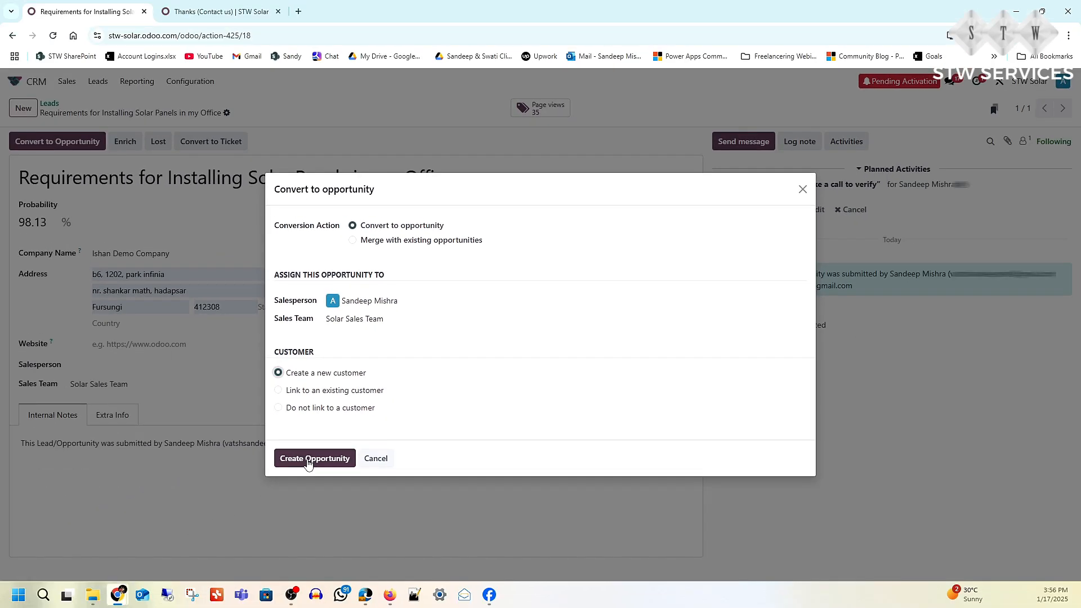
{"action": "left_click", "coordinate": [308, 459]}
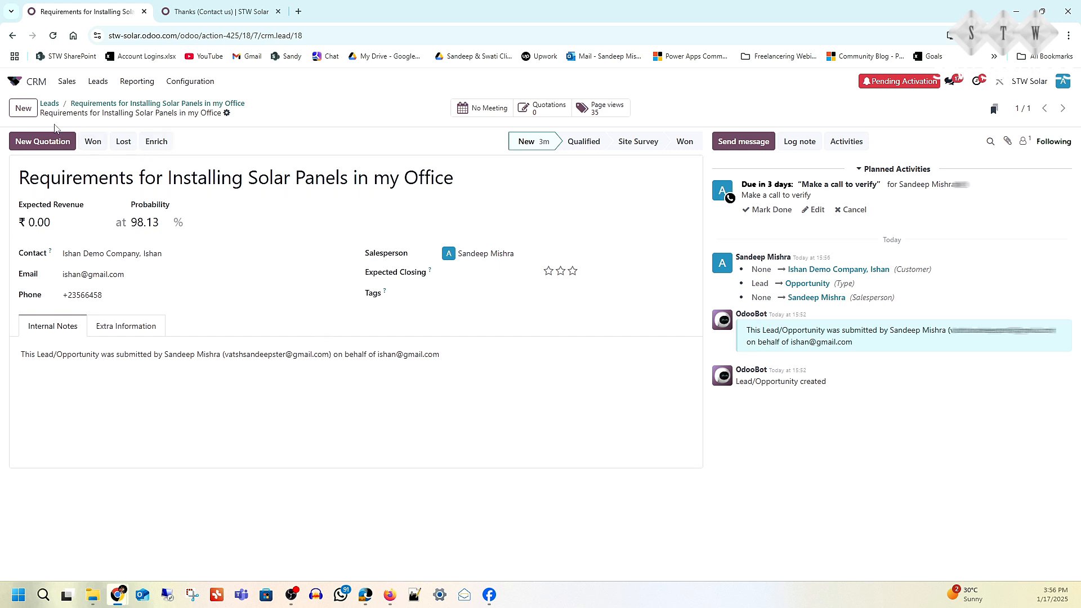
- Go to the sales pipeline and open the converted solar panel opportunity in the New stage
{"action": "left_click", "coordinate": [49, 103]}
{"action": "left_click", "coordinate": [66, 83]}
{"action": "left_click", "coordinate": [70, 105]}
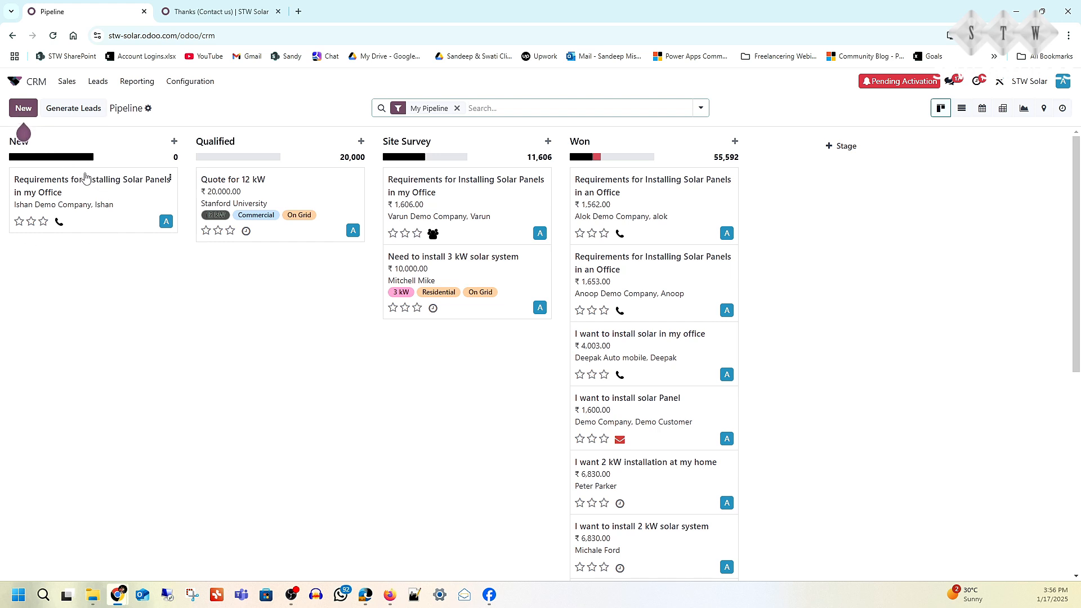
{"action": "left_click", "coordinate": [90, 189]}
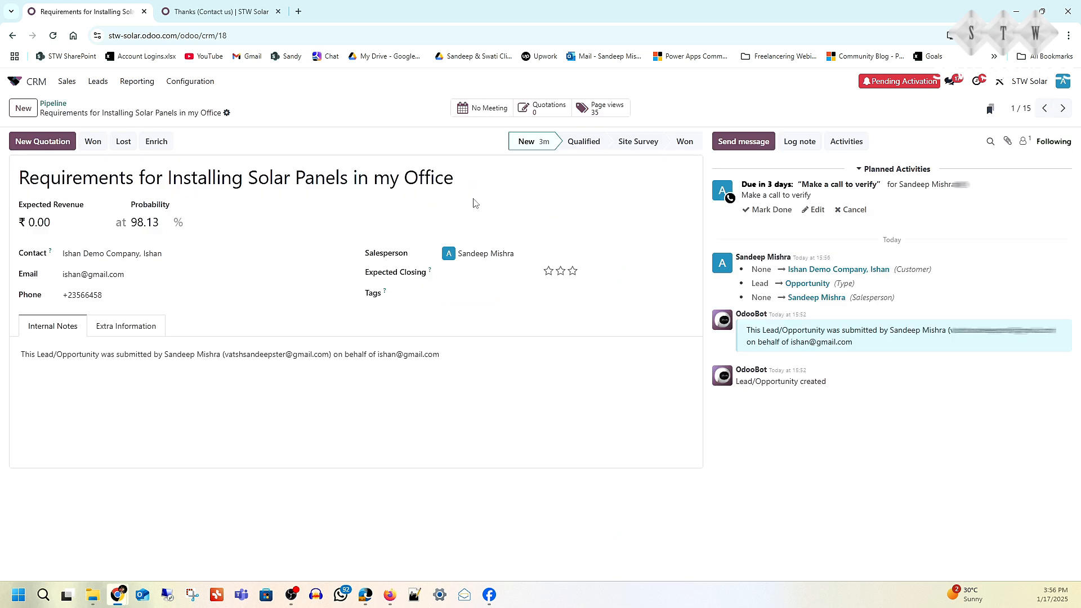
- Schedule a Meeting activity for the opportunity in the calendar on 21/01/2025 from 10:30 to 11:30
{"action": "left_click", "coordinate": [847, 141]}
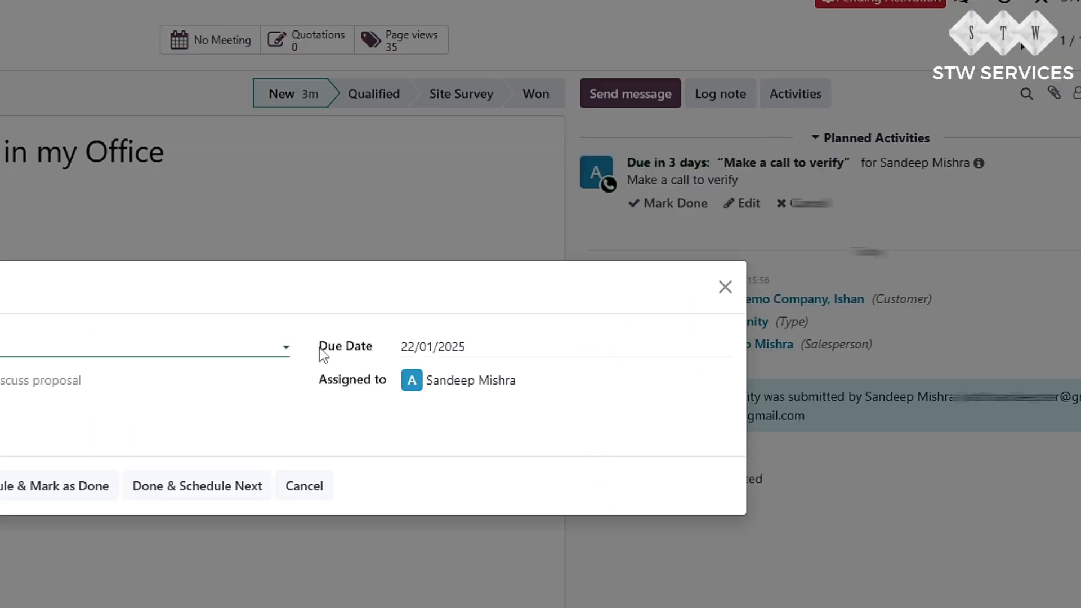
{"action": "left_click", "coordinate": [286, 347]}
{"action": "left_click", "coordinate": [305, 440]}
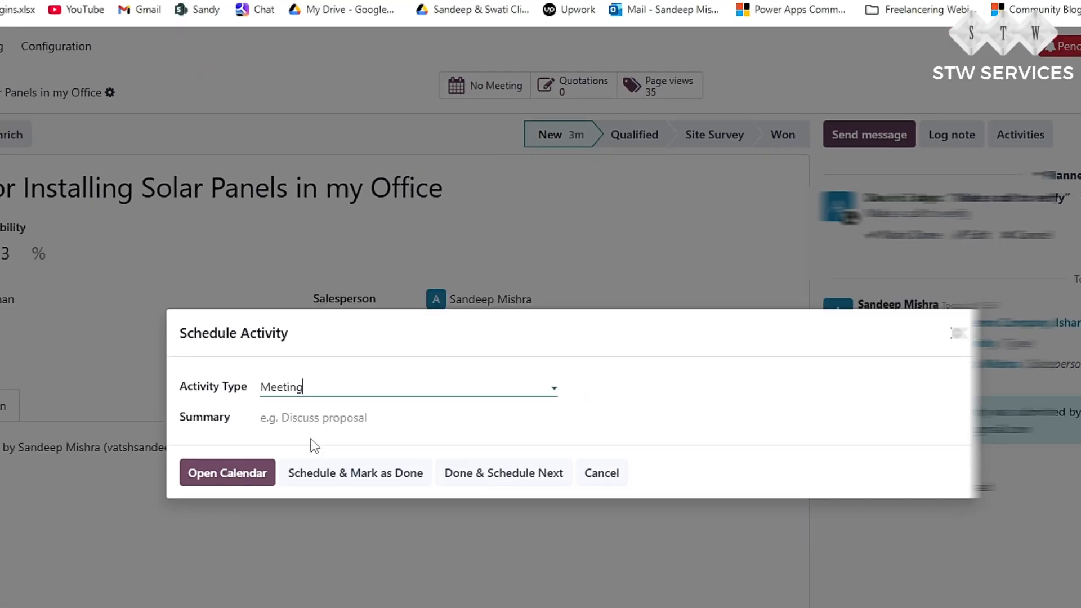
{"action": "left_click", "coordinate": [251, 478]}
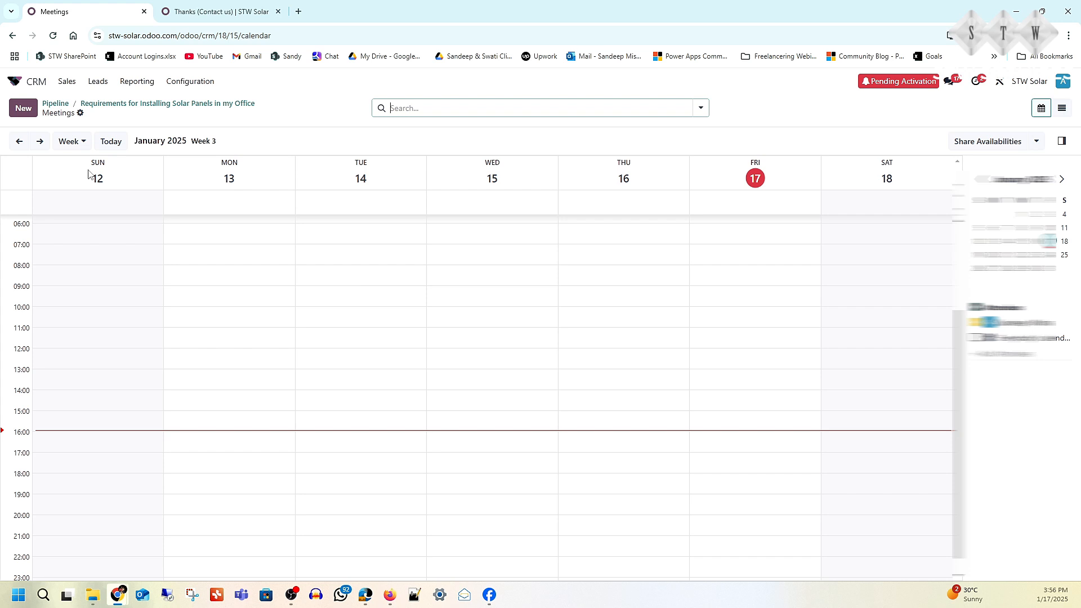
{"action": "left_click", "coordinate": [40, 141]}
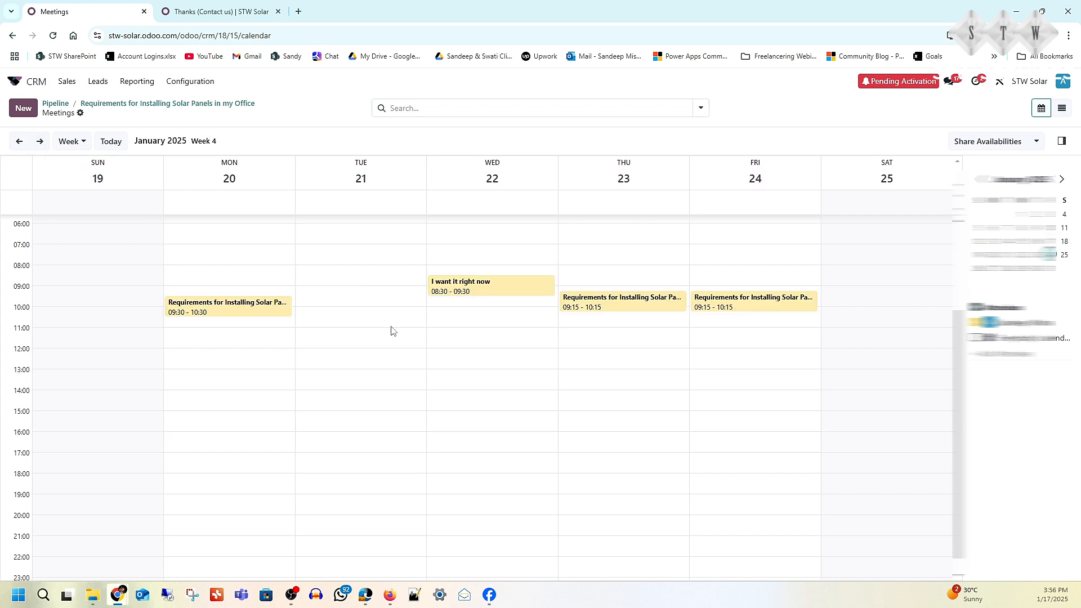
{"action": "left_click", "coordinate": [346, 324]}
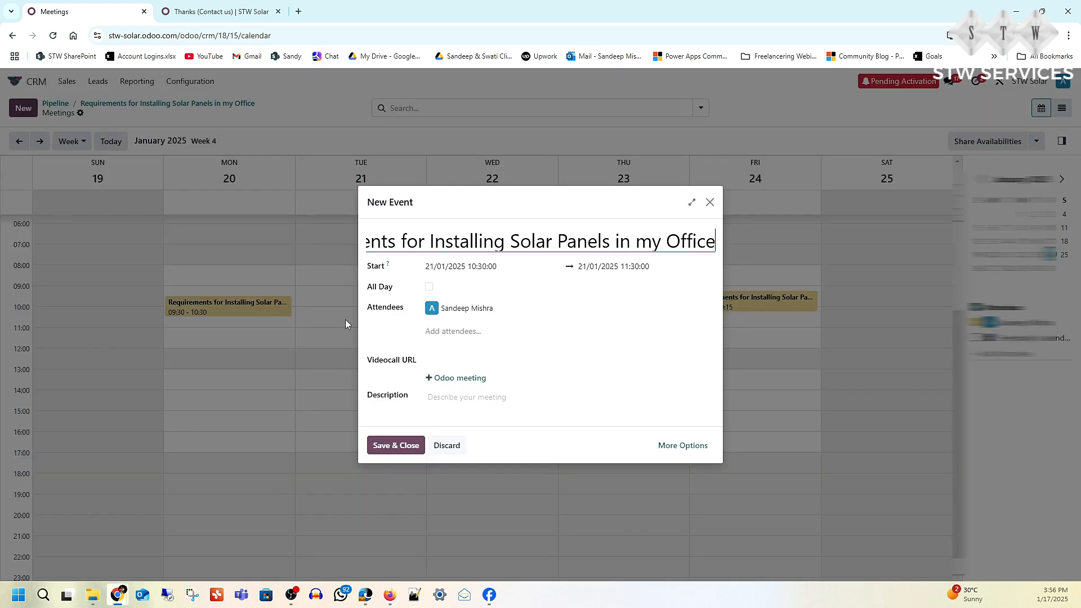
{"action": "left_click", "coordinate": [388, 446]}
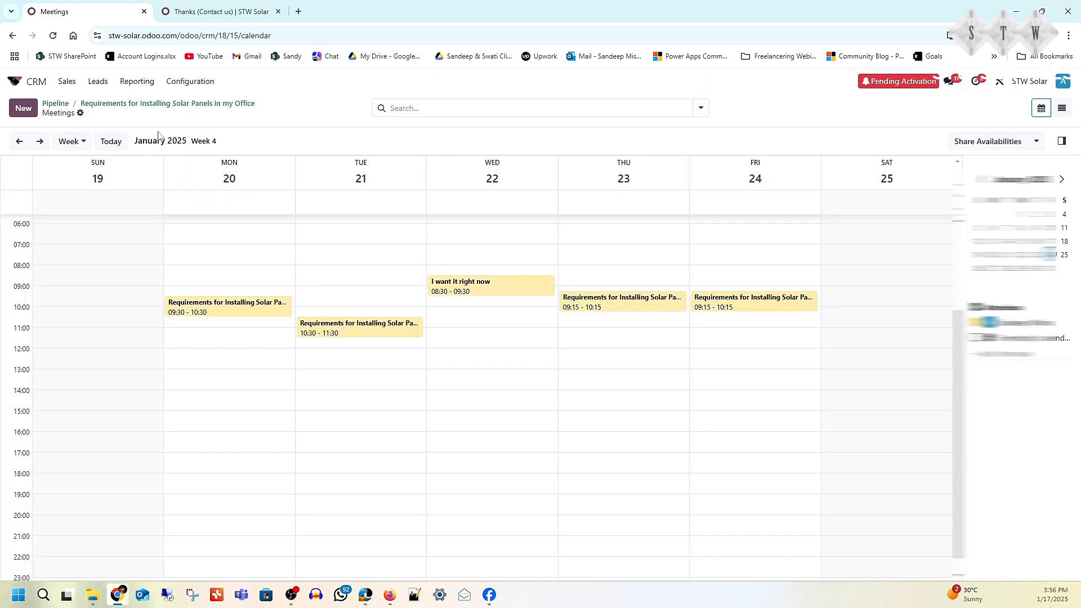
- Return to the pipeline and move the opportunity from the New stage to Qualified
{"action": "left_click", "coordinate": [159, 105]}
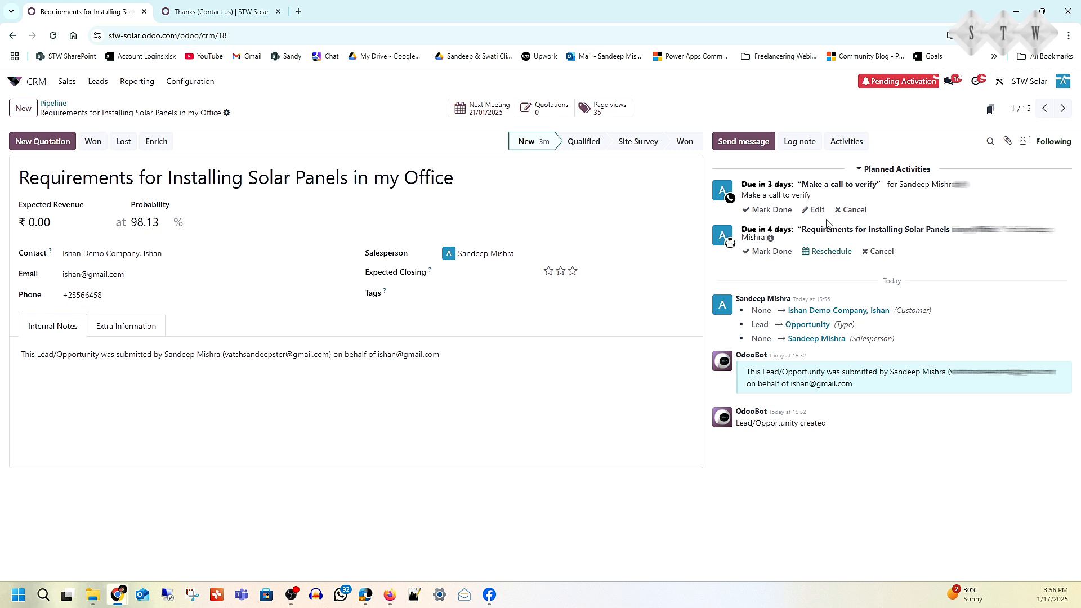
{"action": "left_click", "coordinate": [51, 108]}
{"action": "left_click_drag", "start_coordinate": [78, 204], "coordinate": [267, 307]}
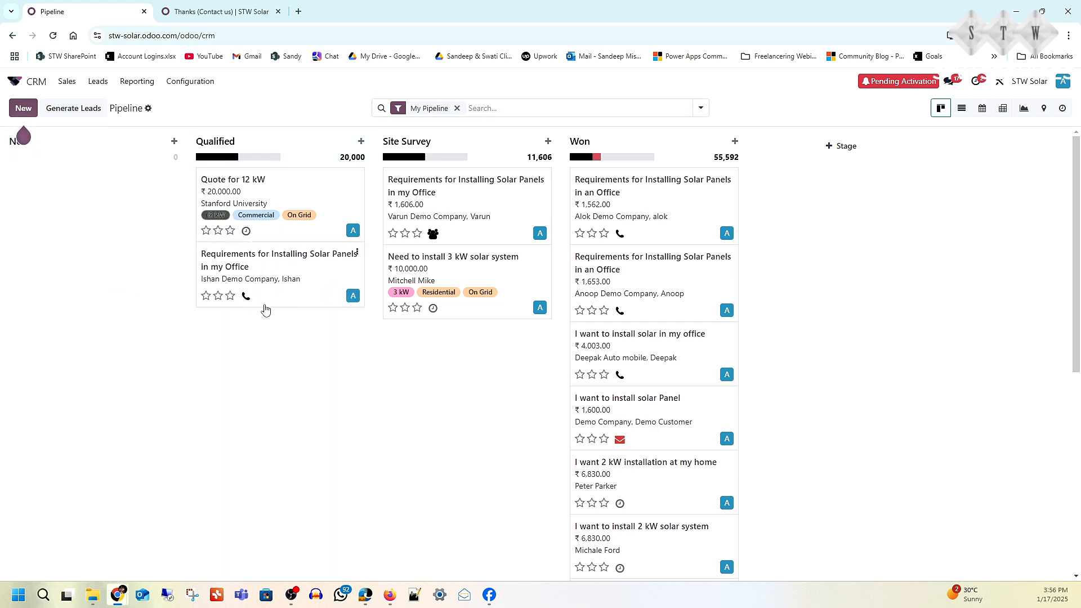
- Open the qualified opportunity, set its stage to Site Survey and return to the pipeline
{"action": "left_click", "coordinate": [276, 259]}
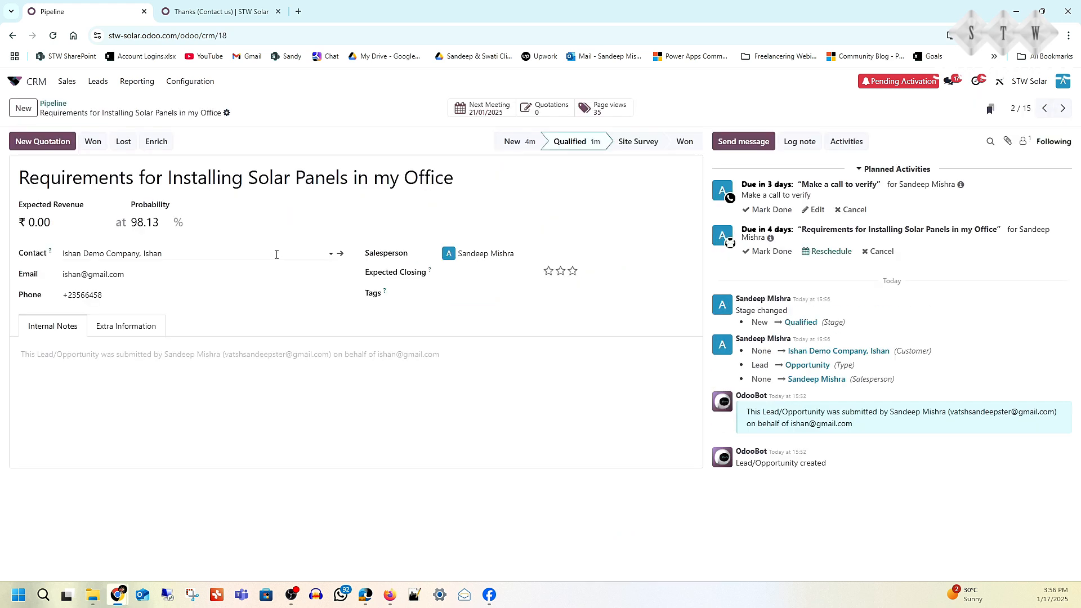
{"action": "left_click", "coordinate": [642, 143]}
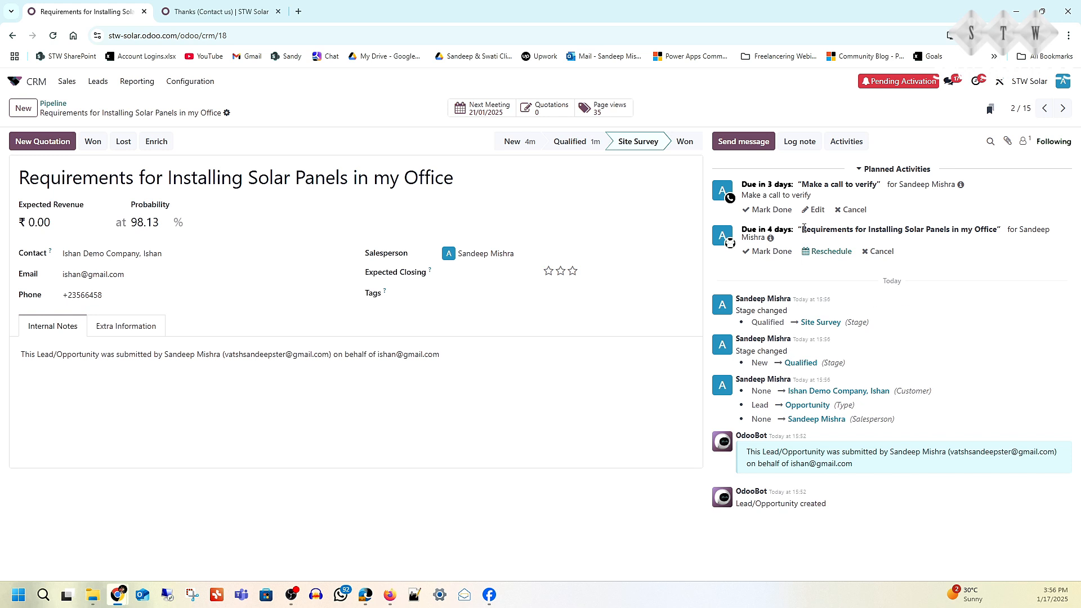
{"action": "left_click", "coordinate": [55, 104]}
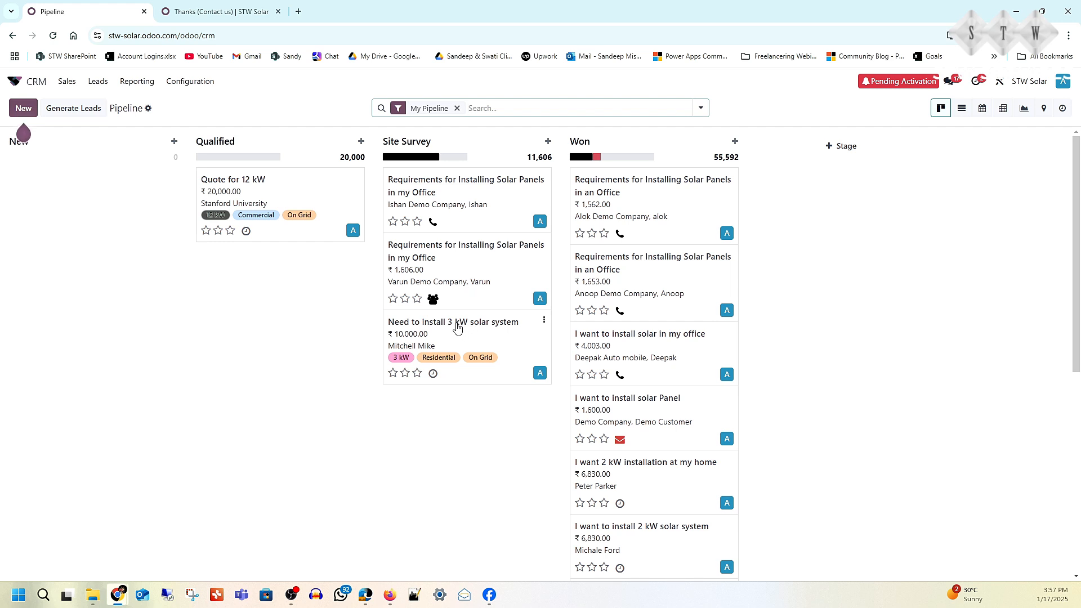
- Start a new quotation from the Site Survey opportunity and add ACDB and Battery as order lines
{"action": "left_click", "coordinate": [454, 187]}
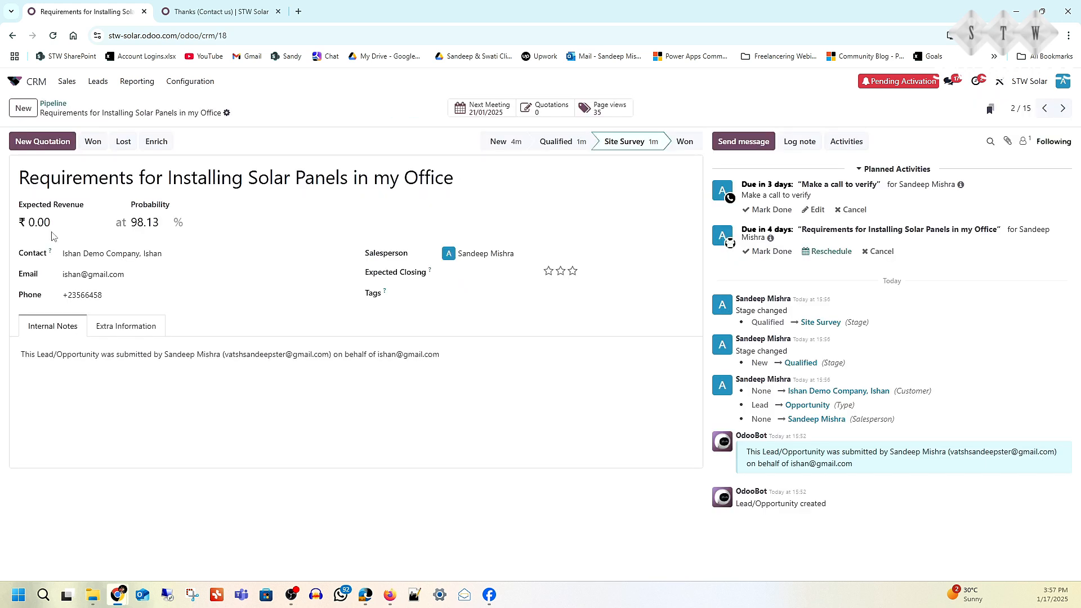
{"action": "left_click", "coordinate": [43, 141]}
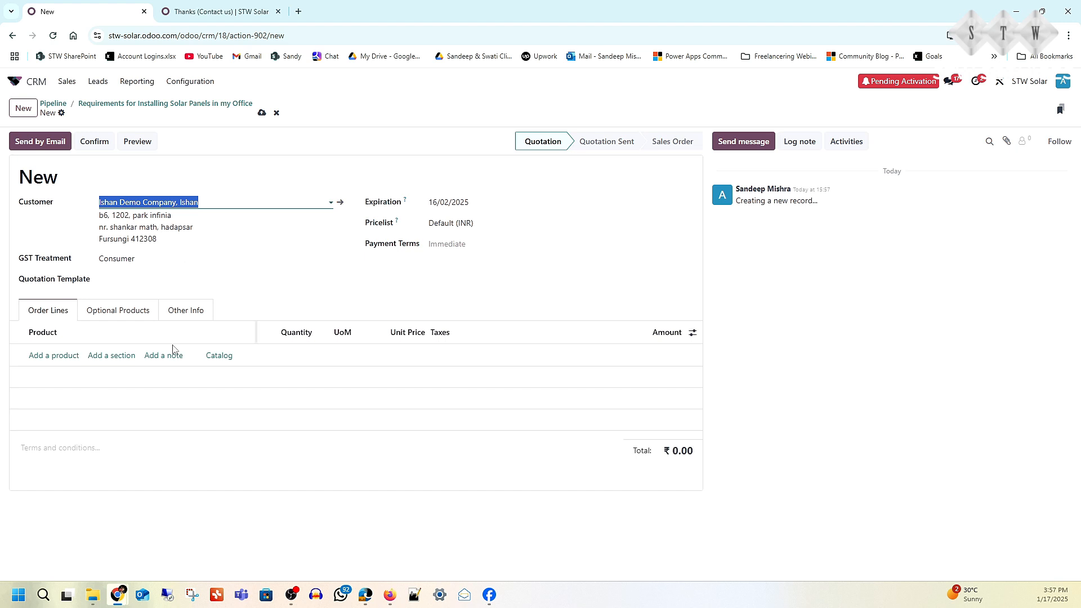
{"action": "left_click", "coordinate": [63, 358]}
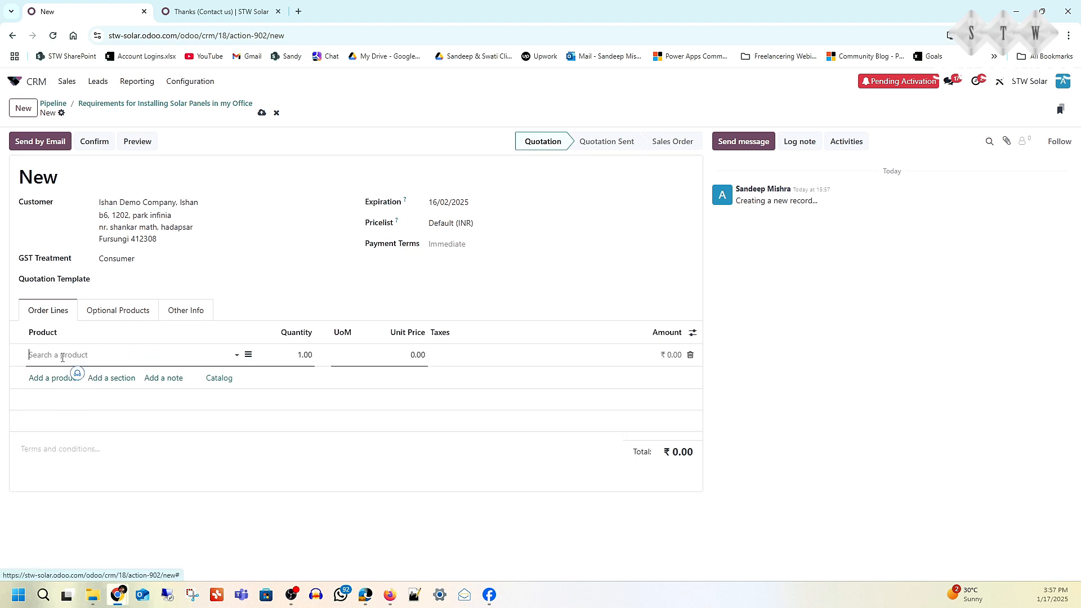
{"action": "left_click", "coordinate": [237, 356]}
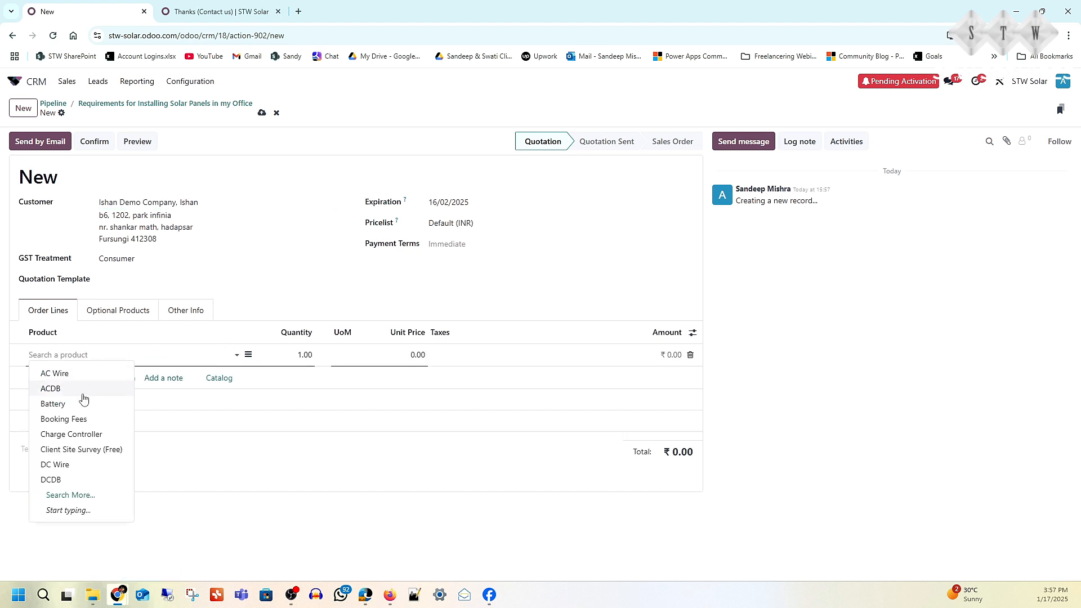
{"action": "left_click", "coordinate": [79, 389]}
{"action": "left_click", "coordinate": [56, 378]}
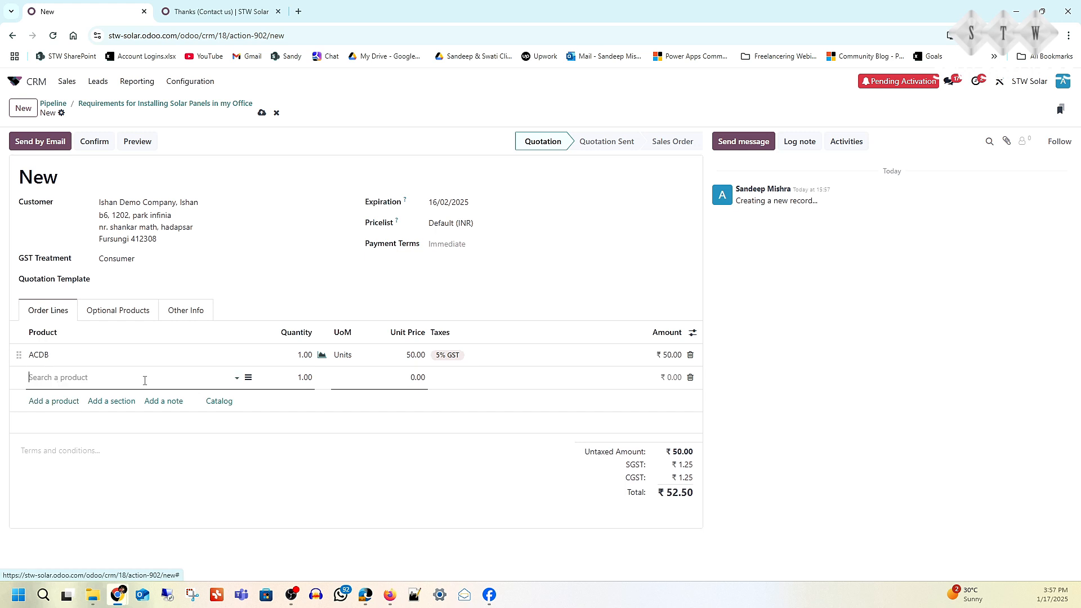
{"action": "left_click", "coordinate": [236, 379]}
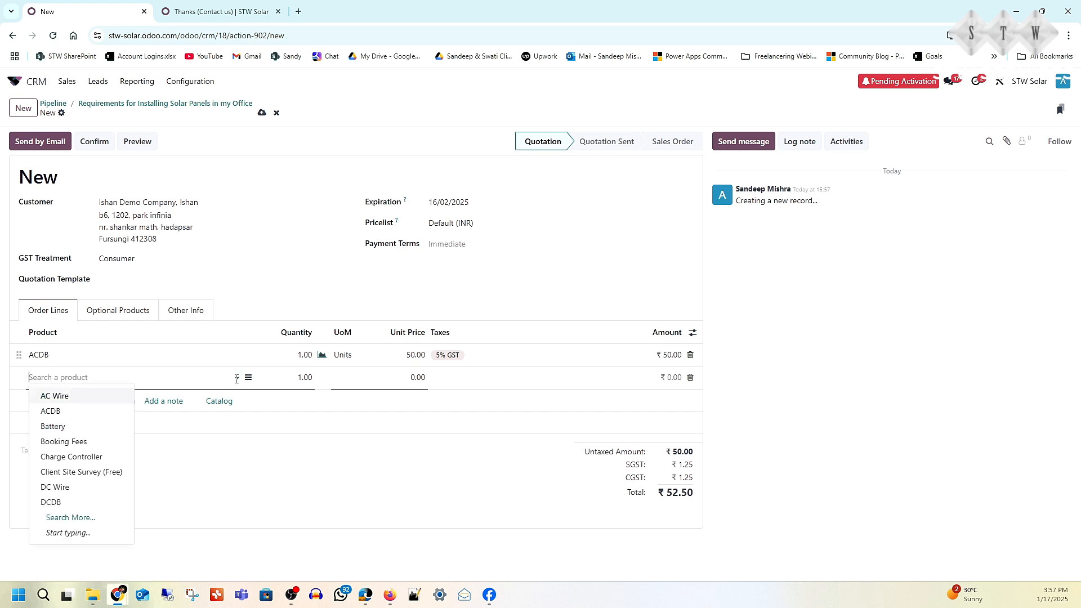
{"action": "left_click", "coordinate": [84, 426]}
- Add Charge Controller and DC Wire to the order lines and save the quotation
{"action": "left_click", "coordinate": [62, 402]}
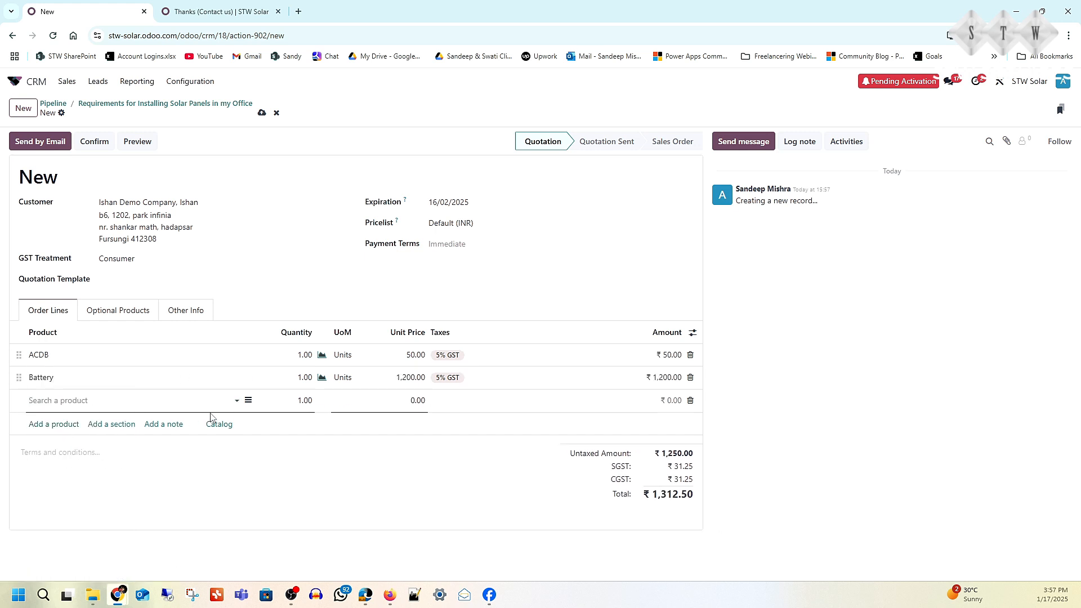
{"action": "left_click", "coordinate": [238, 402]}
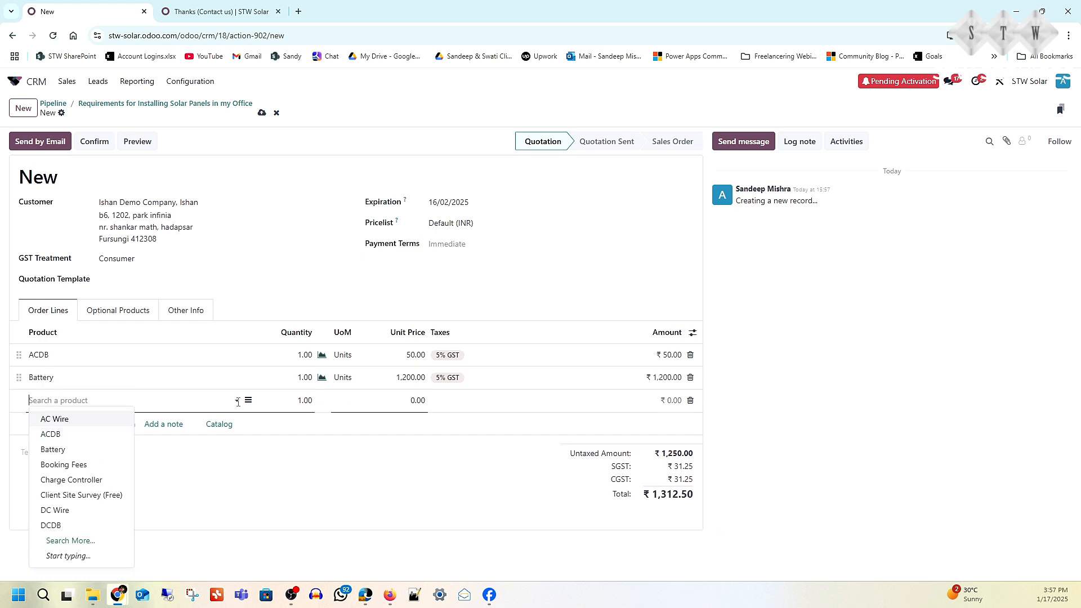
{"action": "left_click", "coordinate": [98, 478]}
{"action": "left_click", "coordinate": [51, 426]}
{"action": "left_click", "coordinate": [127, 423]}
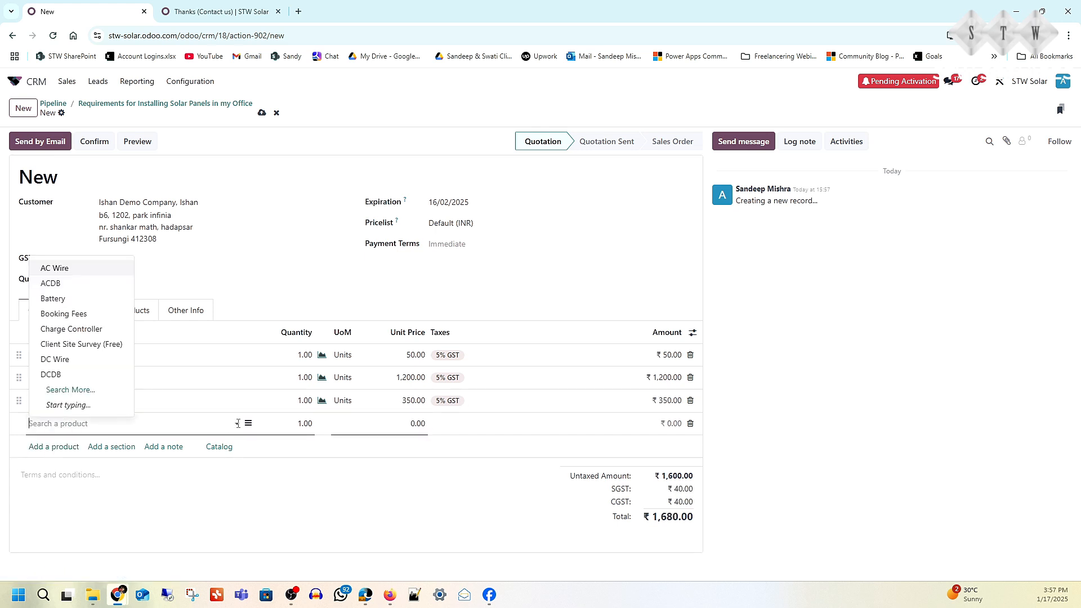
{"action": "left_click", "coordinate": [86, 363]}
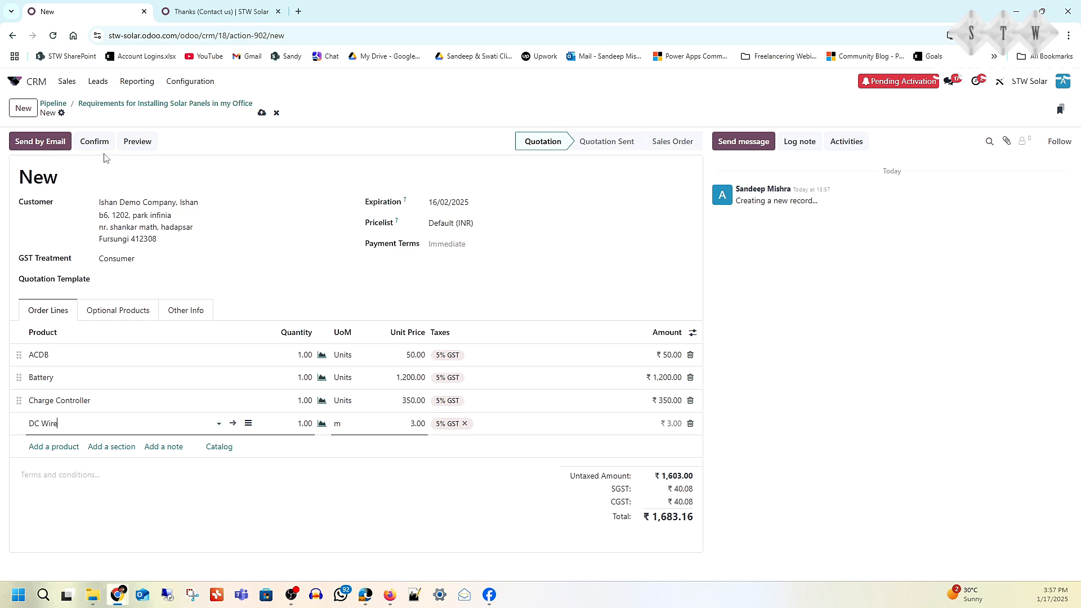
{"action": "left_click", "coordinate": [261, 113]}
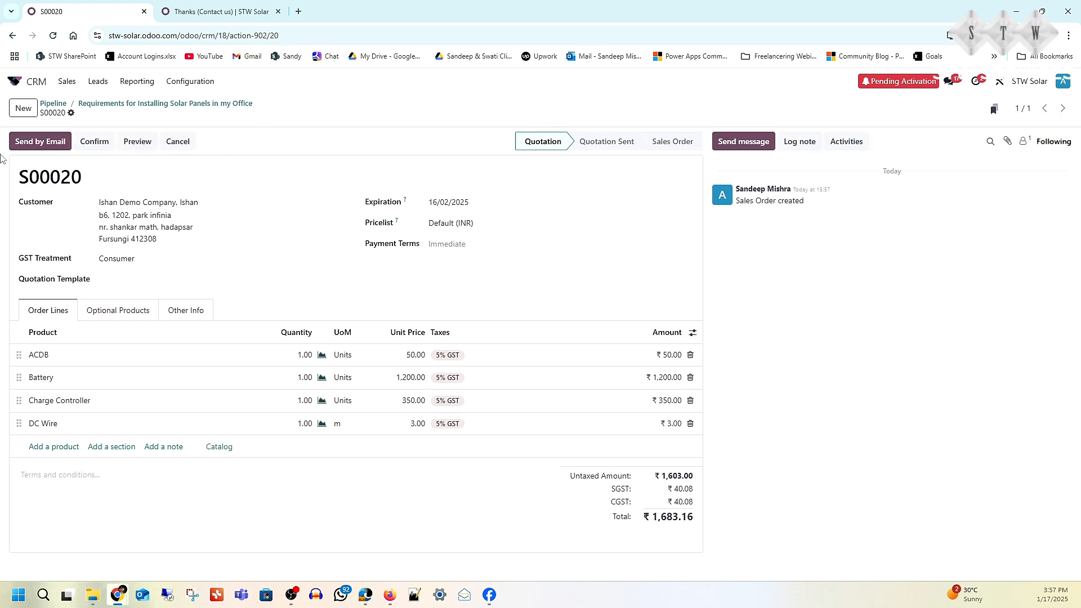
- Email the quotation with its PDF attachment to the customer and confirm it as a sales order
{"action": "left_click", "coordinate": [23, 148]}
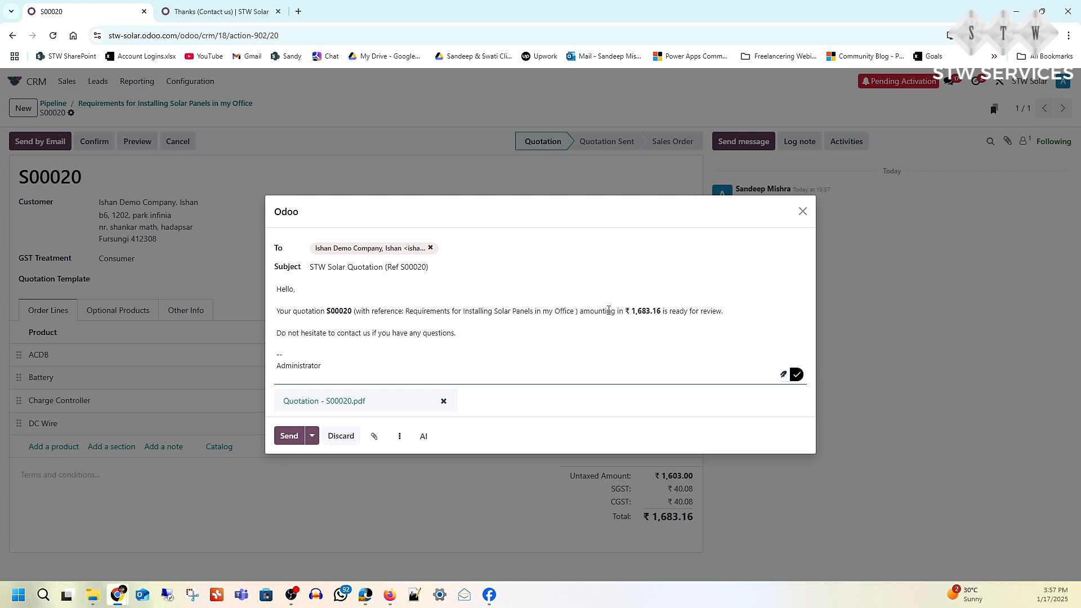
{"action": "left_click", "coordinate": [289, 437]}
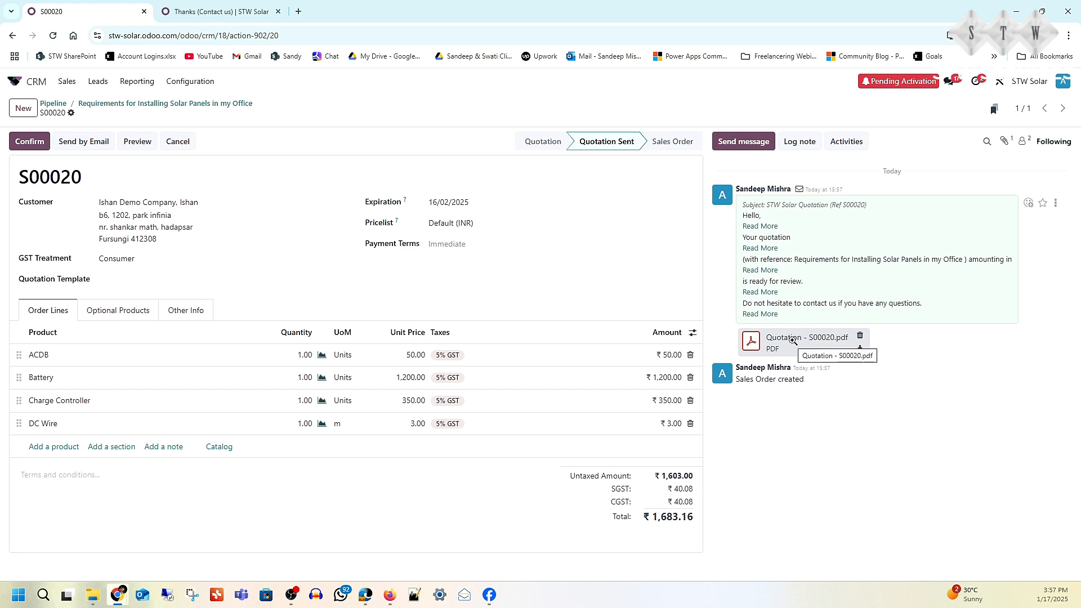
{"action": "left_click", "coordinate": [27, 143]}
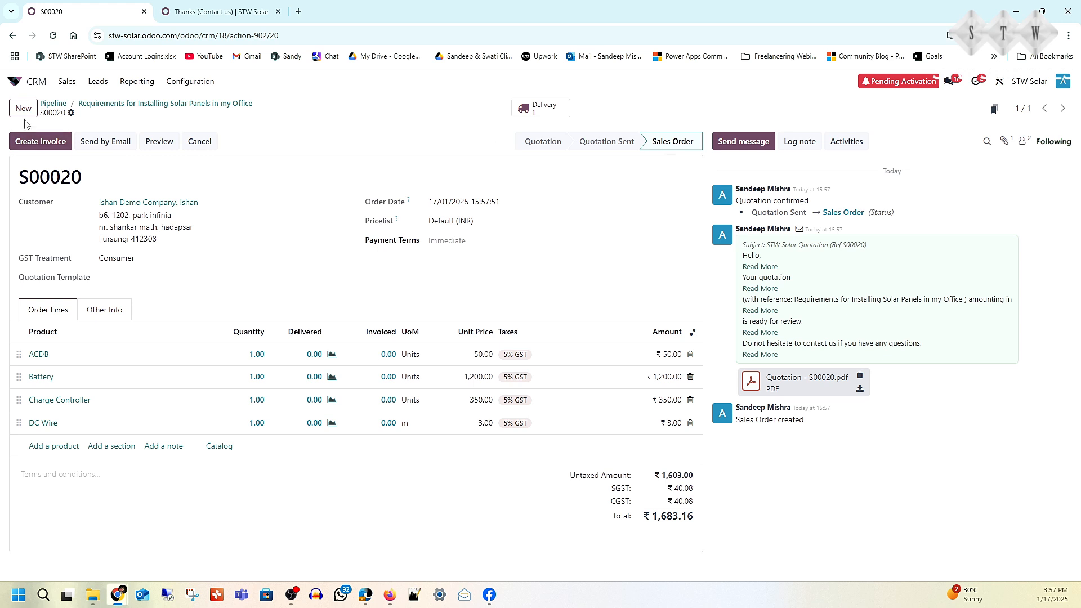
- Go back through the linked opportunity to the sales pipeline
{"action": "left_click", "coordinate": [85, 103]}
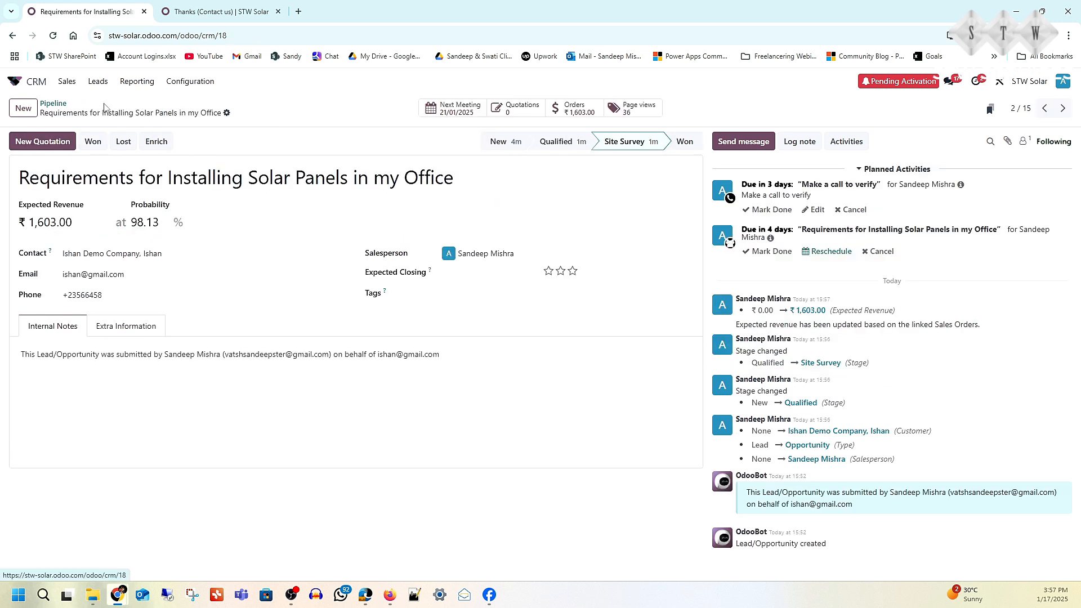
{"action": "left_click", "coordinate": [50, 105]}
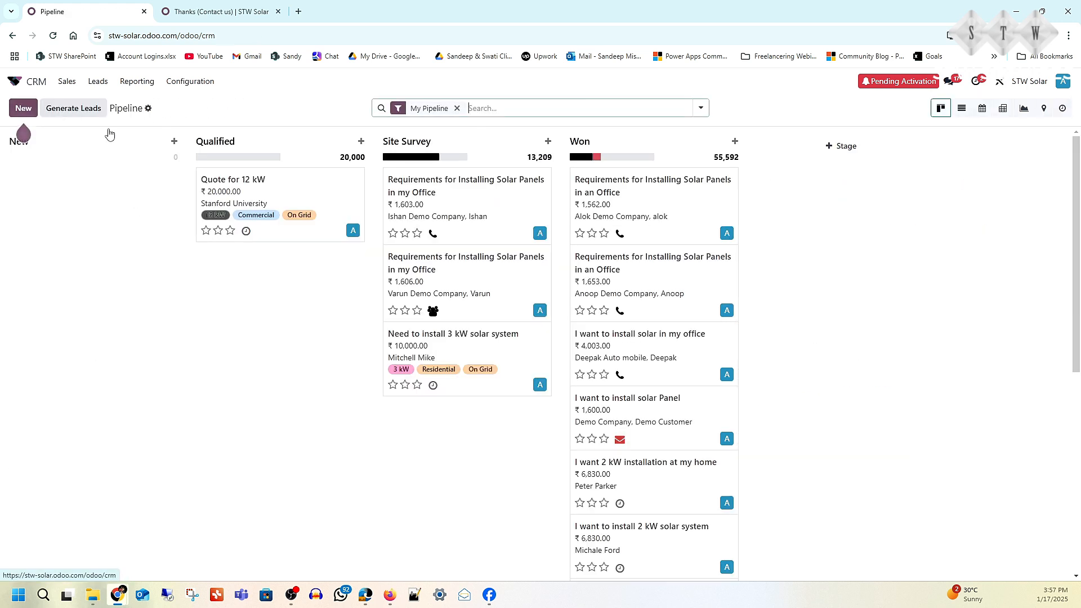
- Open the first Site Survey opportunity for Ishan Demo Company, mark it as won, and return to the pipeline
{"action": "left_click", "coordinate": [493, 188]}
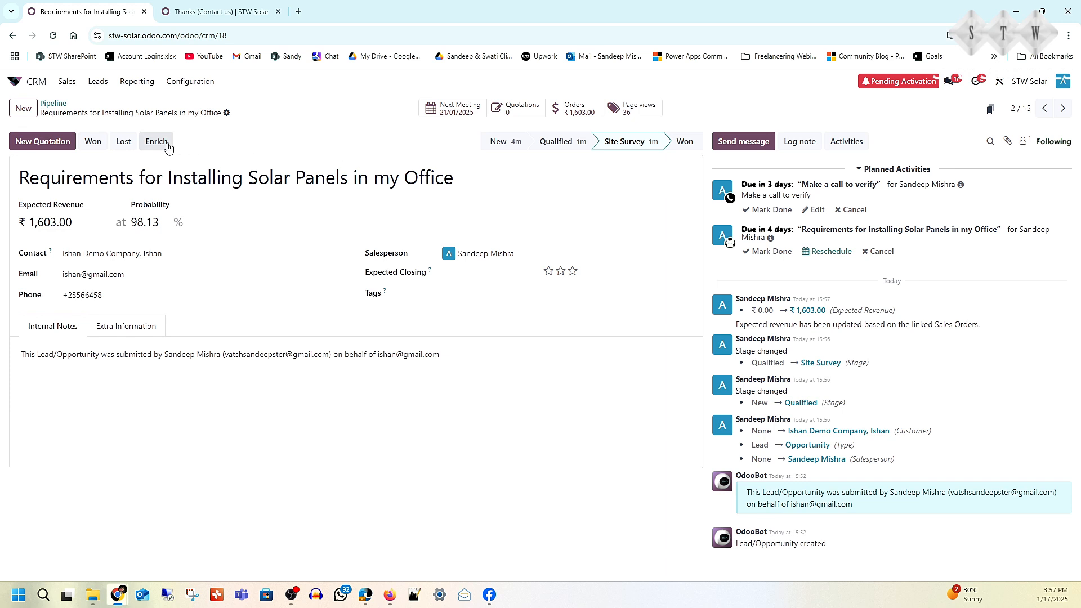
{"action": "left_click", "coordinate": [93, 142]}
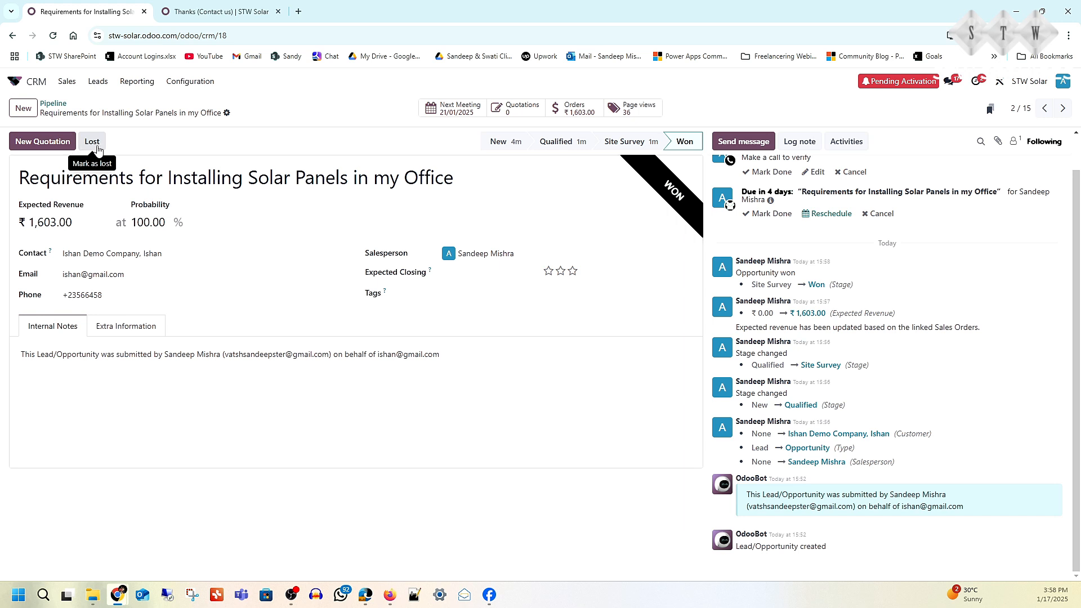
{"action": "left_click", "coordinate": [55, 104]}
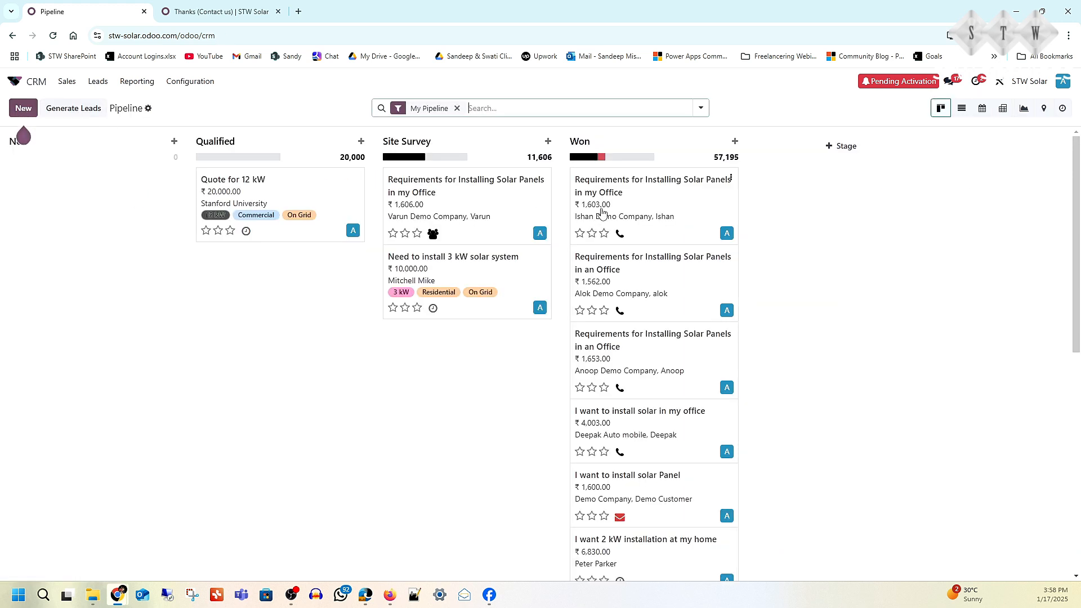
- Review the won solar panel opportunity and look up its sales order in the Sales quotations list
{"action": "left_click", "coordinate": [656, 186]}
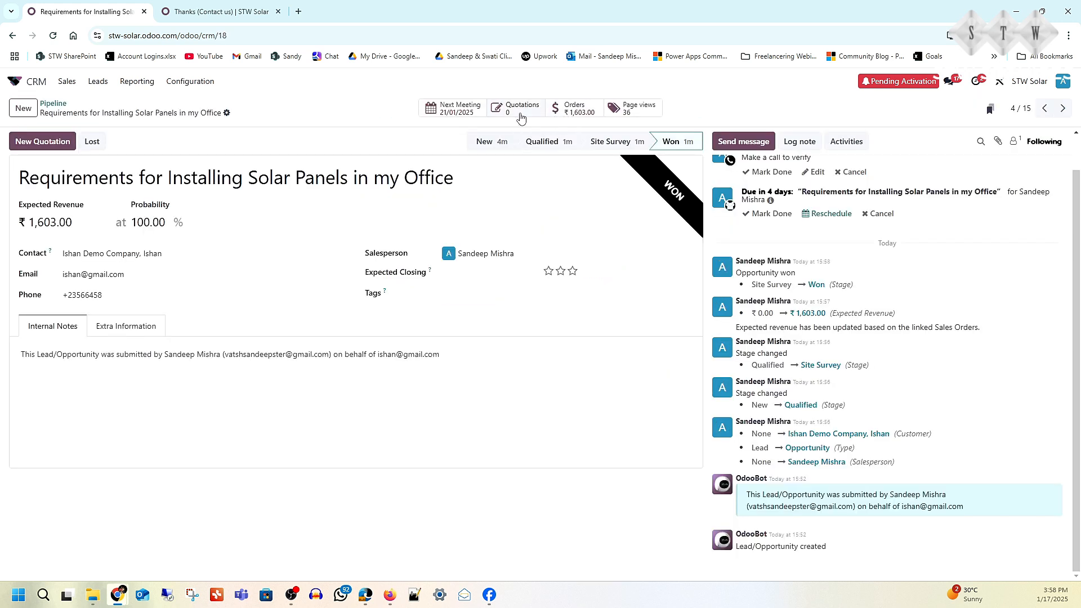
{"action": "left_click", "coordinate": [70, 84]}
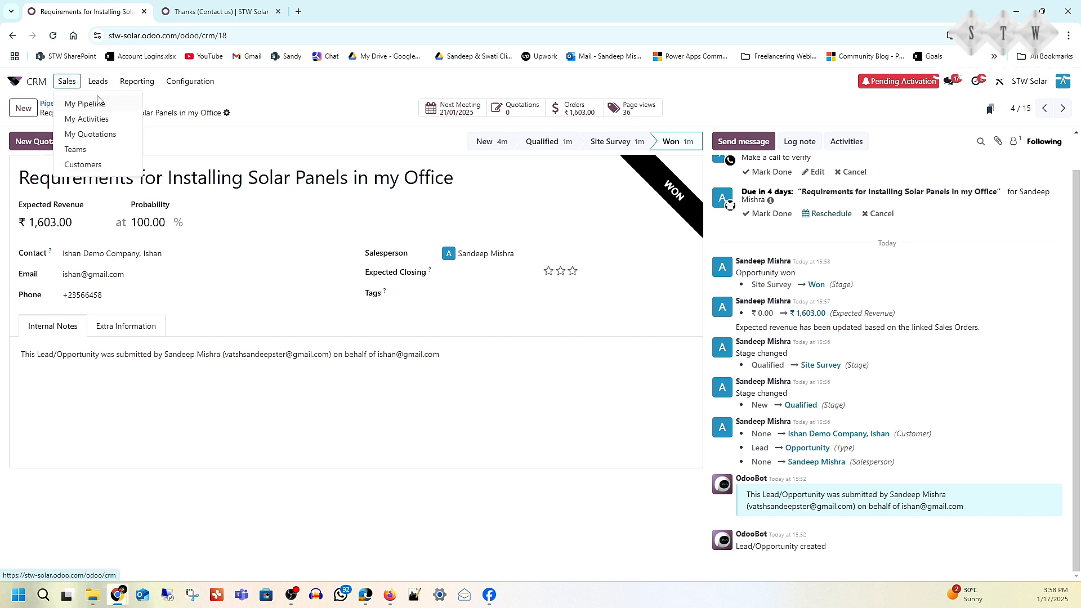
{"action": "left_click", "coordinate": [13, 84]}
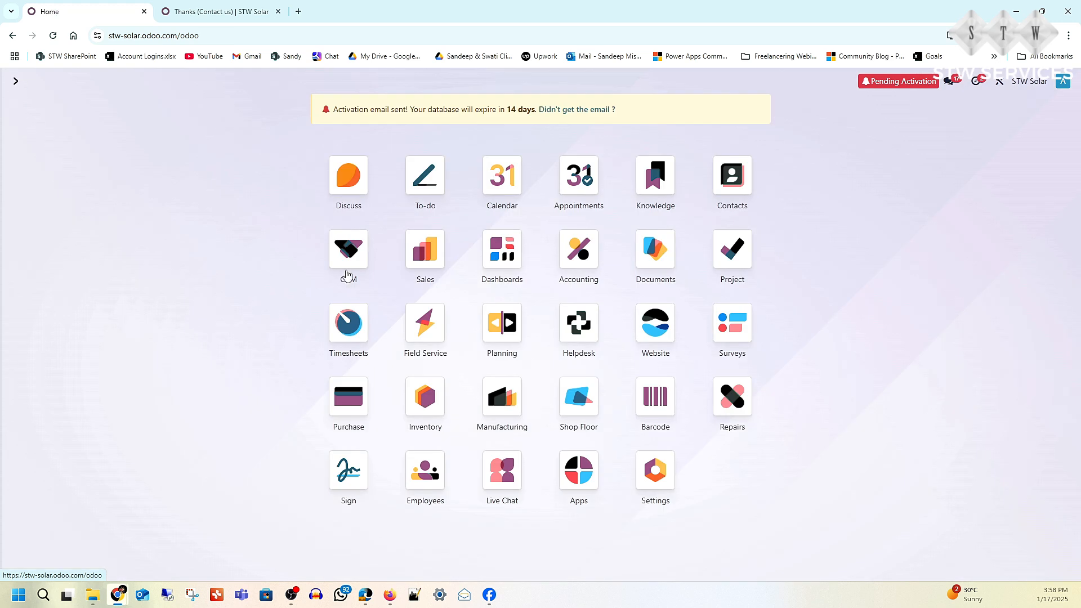
{"action": "left_click", "coordinate": [435, 261]}
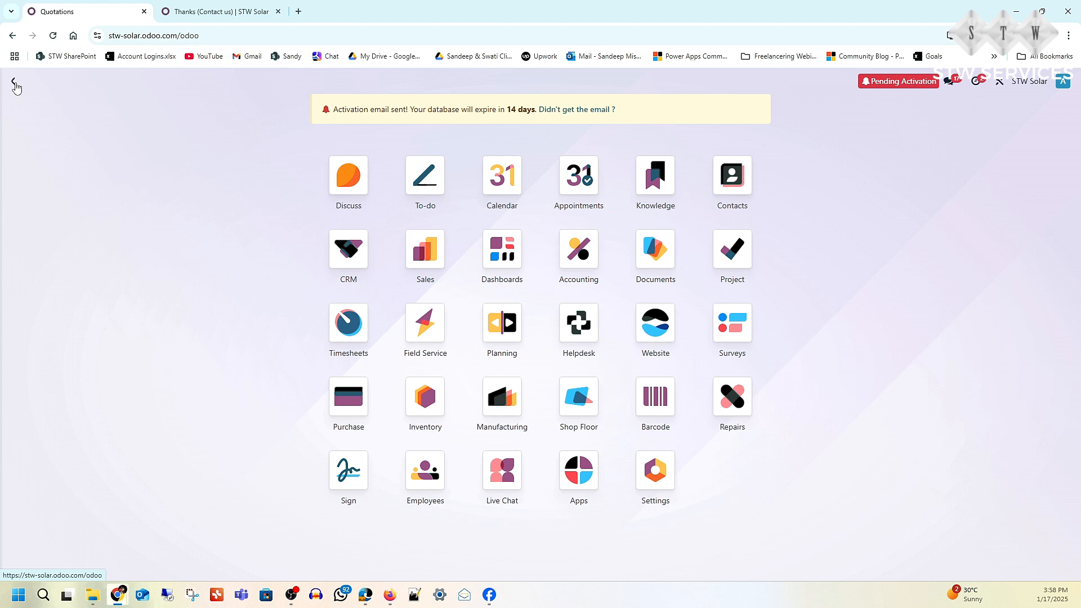
- Create a new Field Service task titled as a solar panel installation in the customer's office and try to save it
{"action": "left_click", "coordinate": [16, 82]}
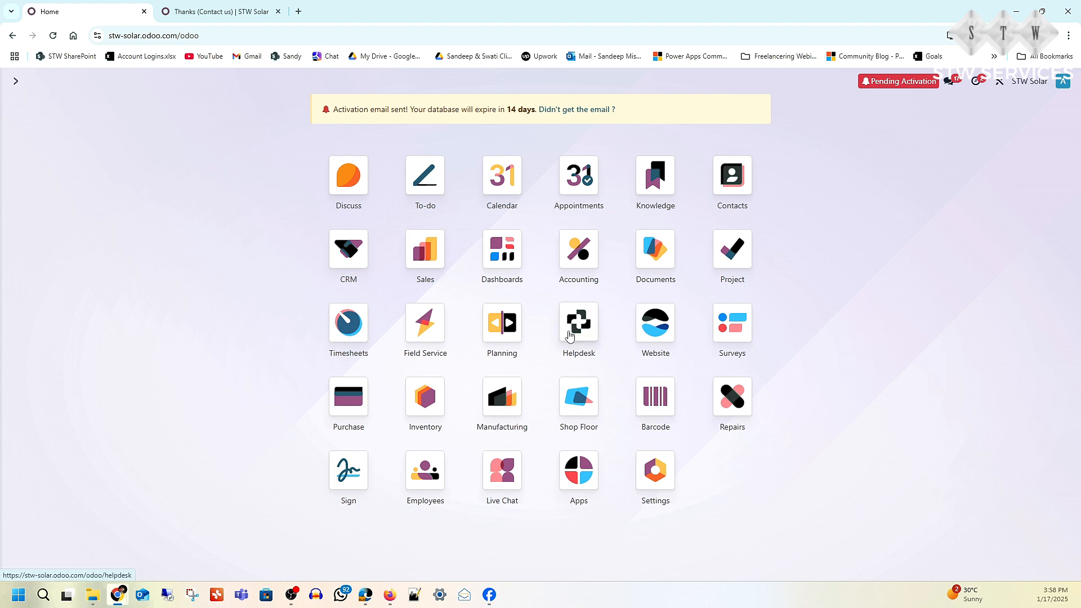
{"action": "left_click", "coordinate": [433, 330]}
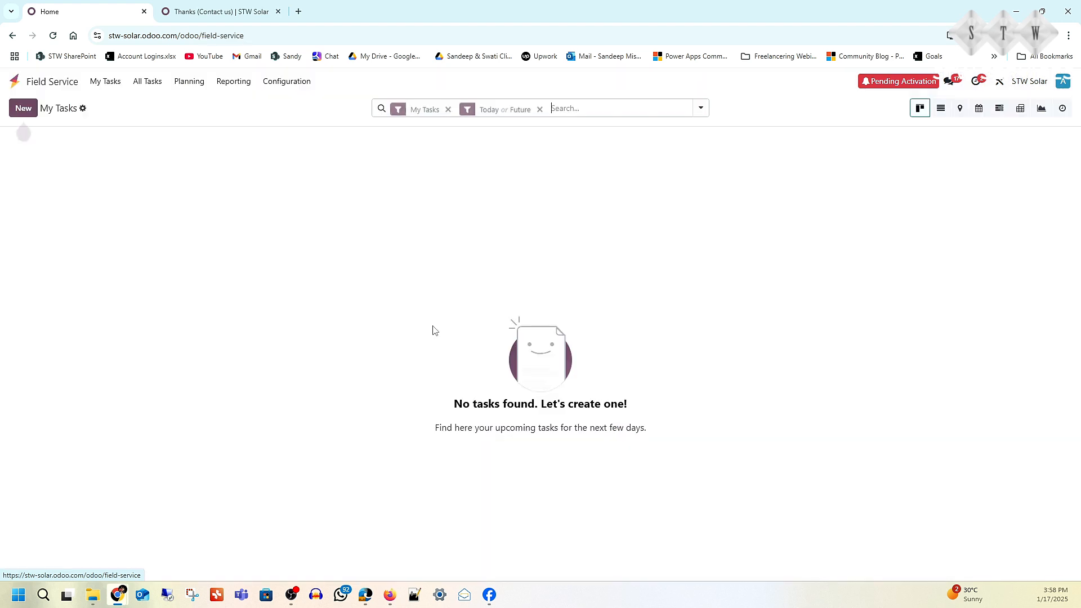
{"action": "left_click", "coordinate": [22, 110]}
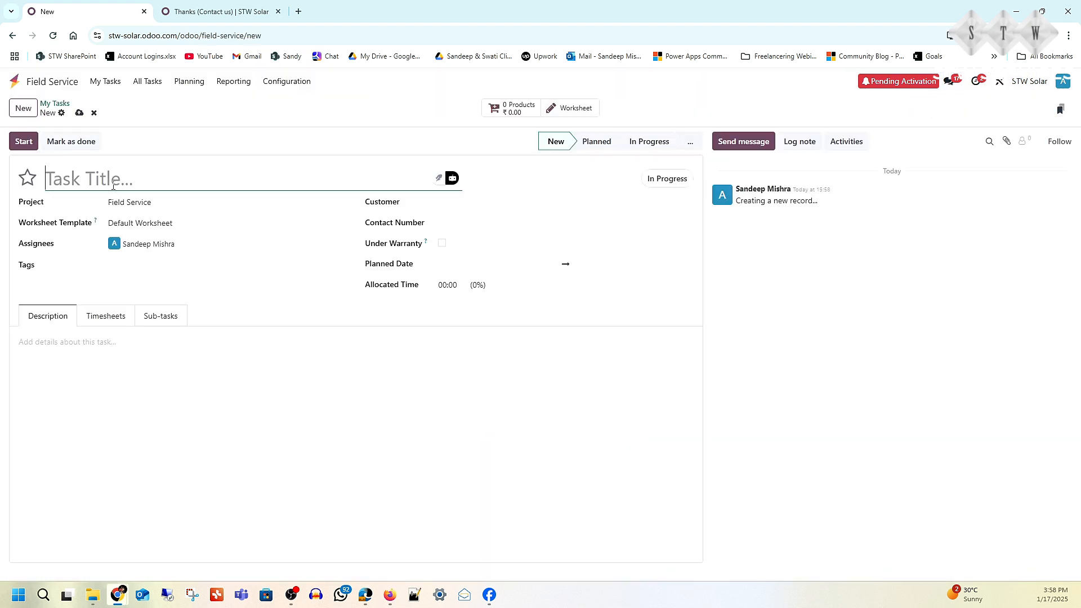
{"action": "type", "text": "Install"}
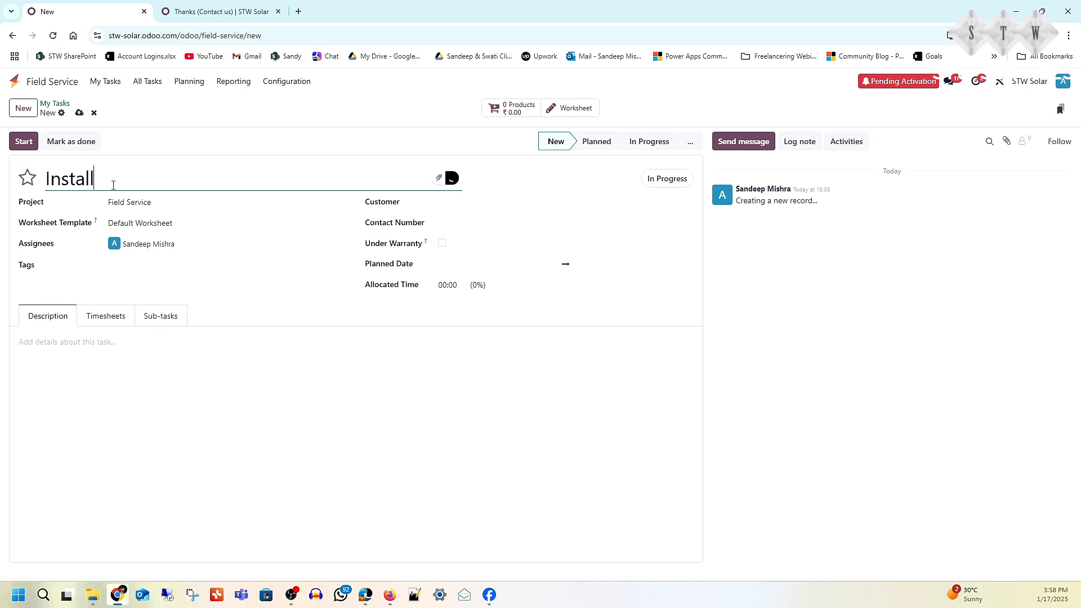
{"action": "type", "text": " SOlar Panel in Isha"}
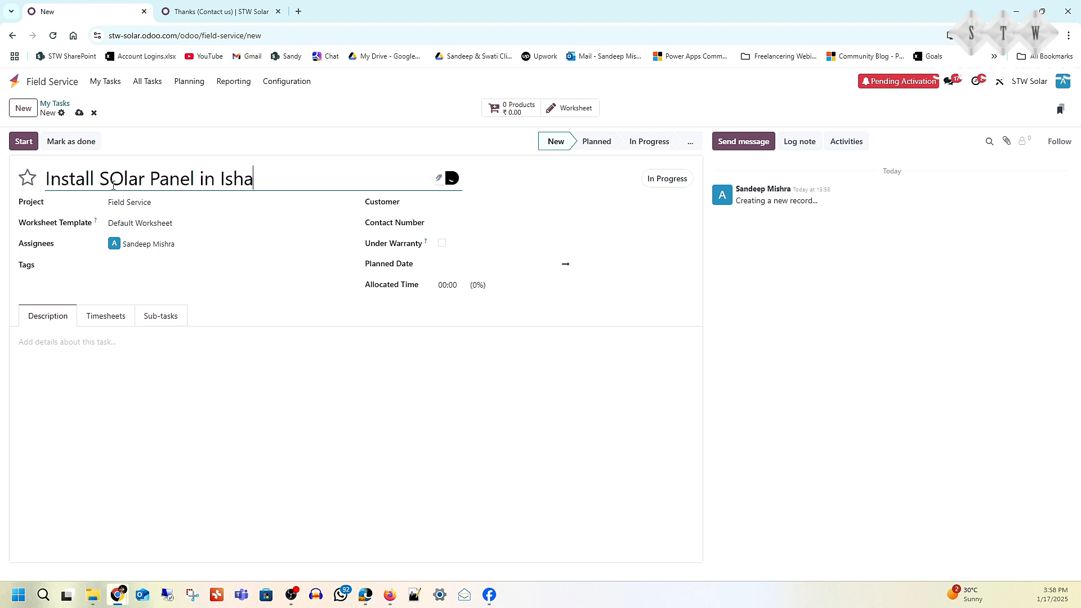
{"action": "type", "text": "n's Office"}
{"action": "left_click", "coordinate": [121, 179]}
{"action": "key", "text": "BackSpace"}
{"action": "type", "text": "o"}
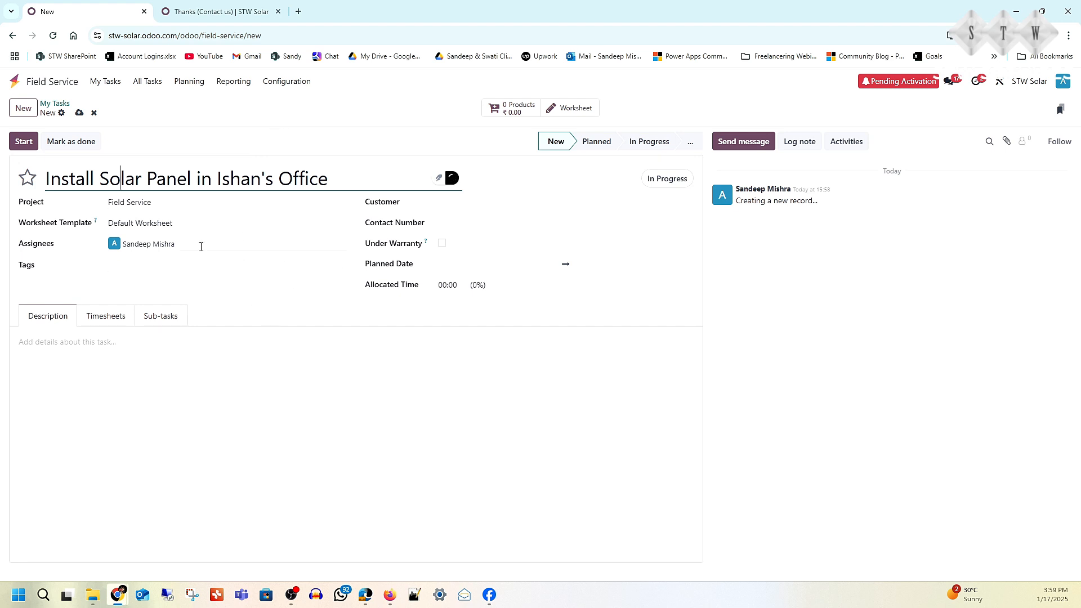
{"action": "left_click", "coordinate": [79, 112]}
- Add the sub-tasks Installation, Cleaning, Testing and Sign to the installation task
{"action": "left_click", "coordinate": [165, 315]}
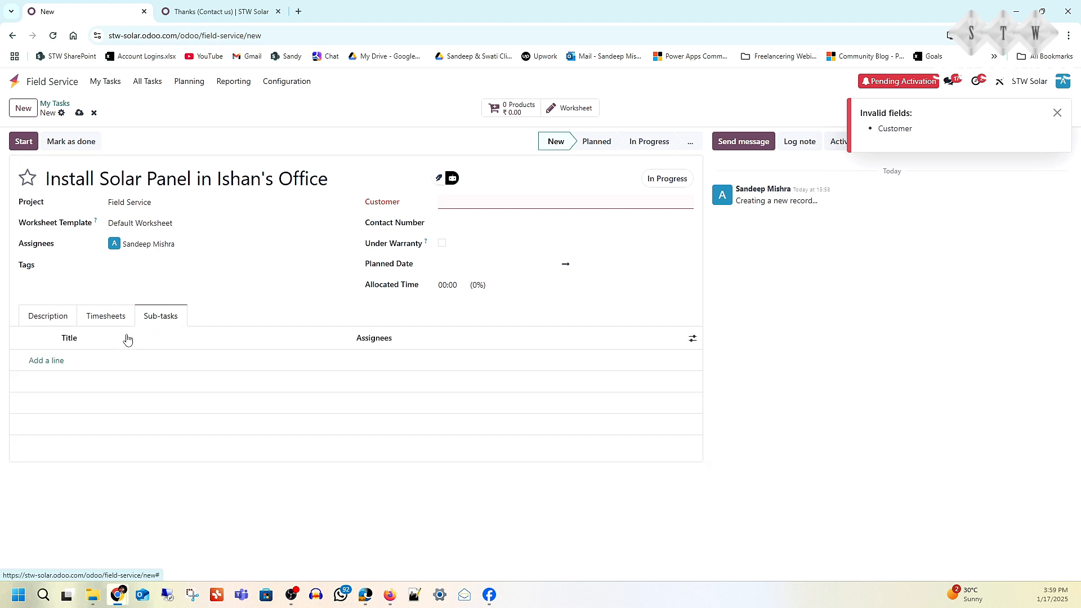
{"action": "left_click", "coordinate": [58, 362]}
{"action": "type", "text": "Ins"}
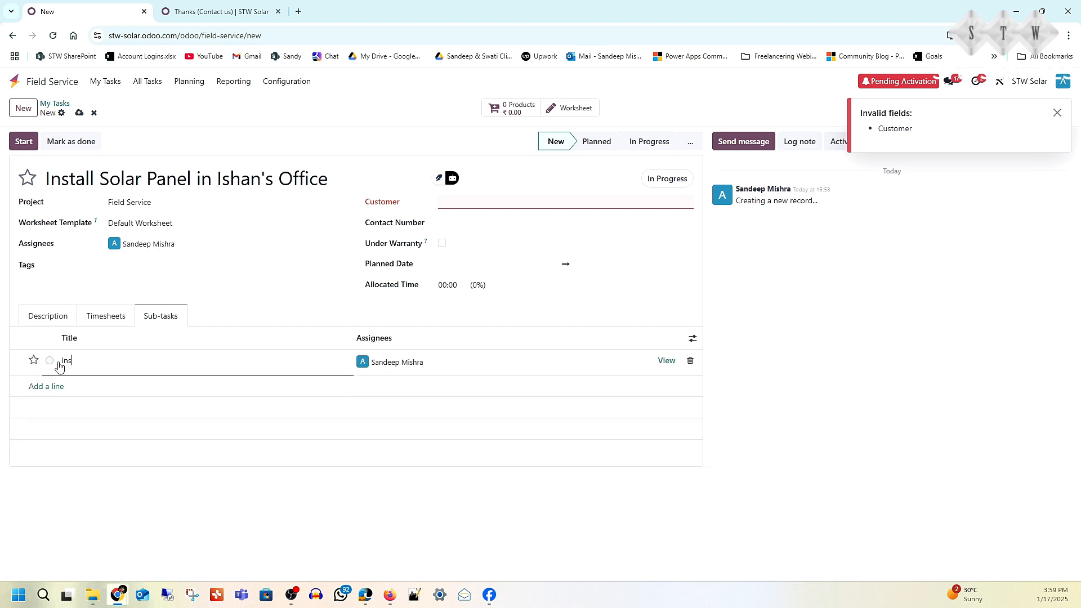
{"action": "type", "text": "tallation"}
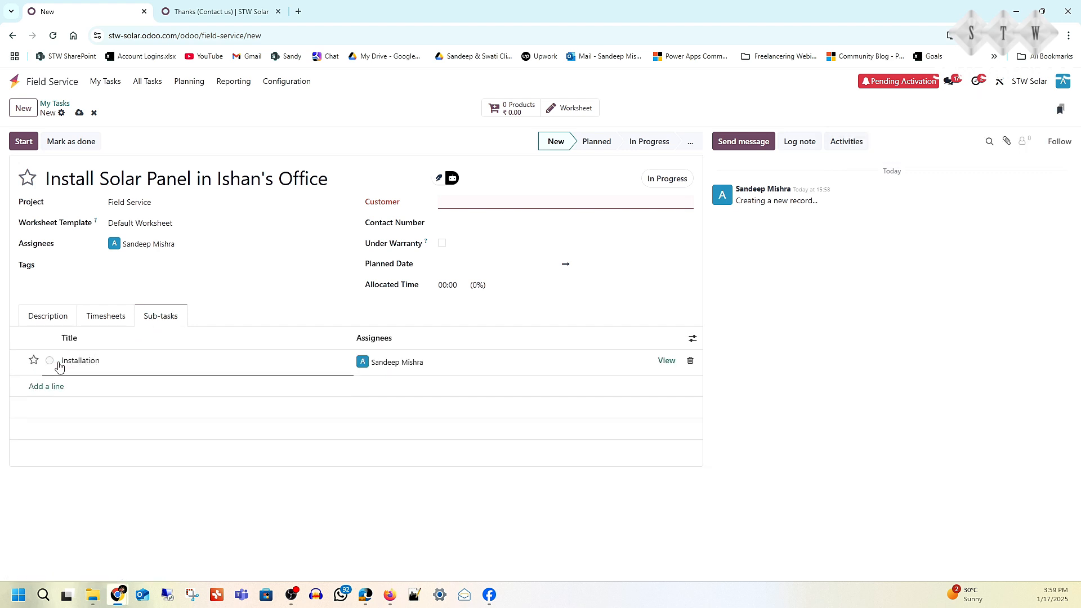
{"action": "left_click", "coordinate": [80, 394]}
{"action": "left_click", "coordinate": [56, 386]}
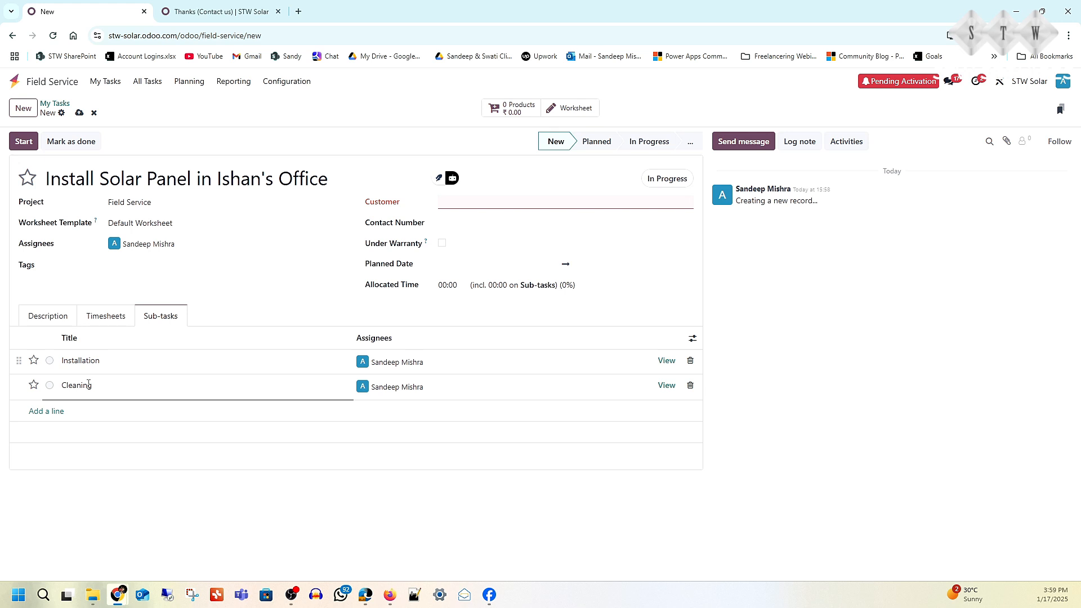
{"action": "left_click", "coordinate": [45, 412]}
{"action": "type", "text": "Testing"}
{"action": "left_click", "coordinate": [54, 437]}
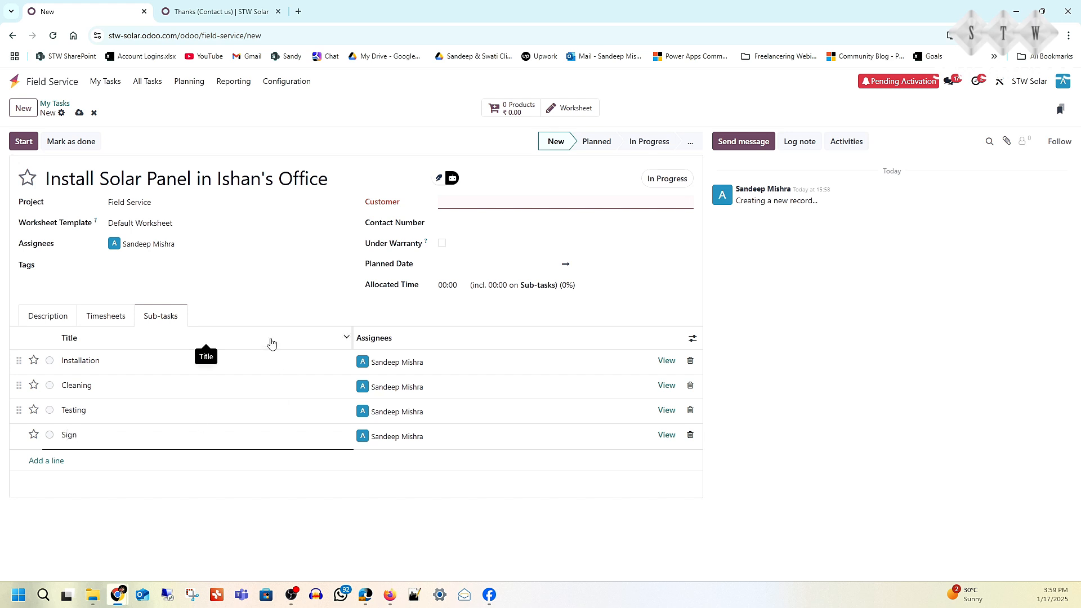
- Set the task's customer to Ishan Demo Company and save the task
{"action": "left_click", "coordinate": [537, 203]}
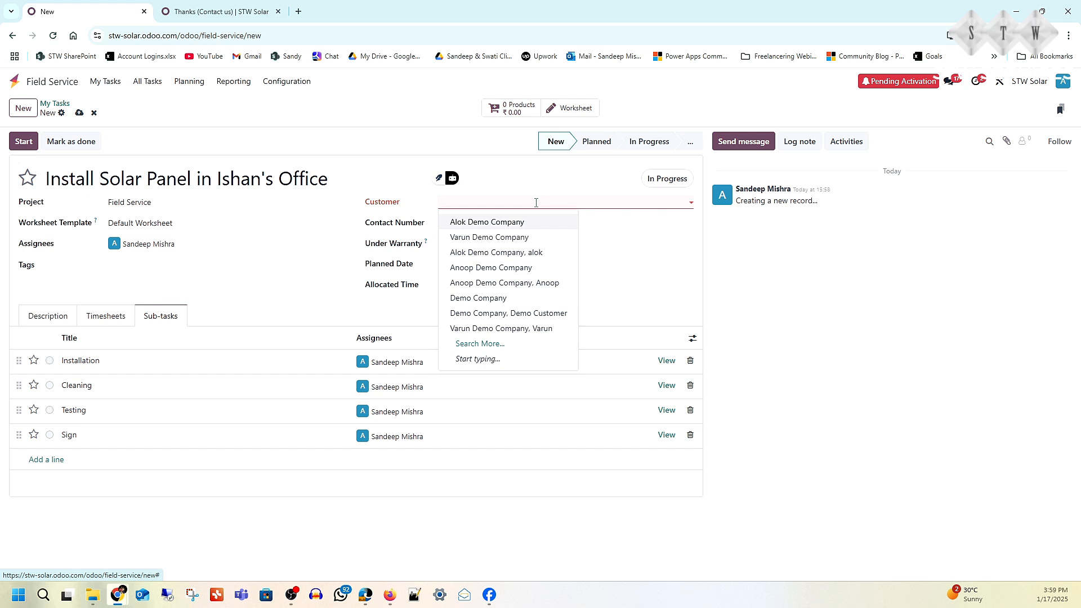
{"action": "left_click", "coordinate": [533, 205]}
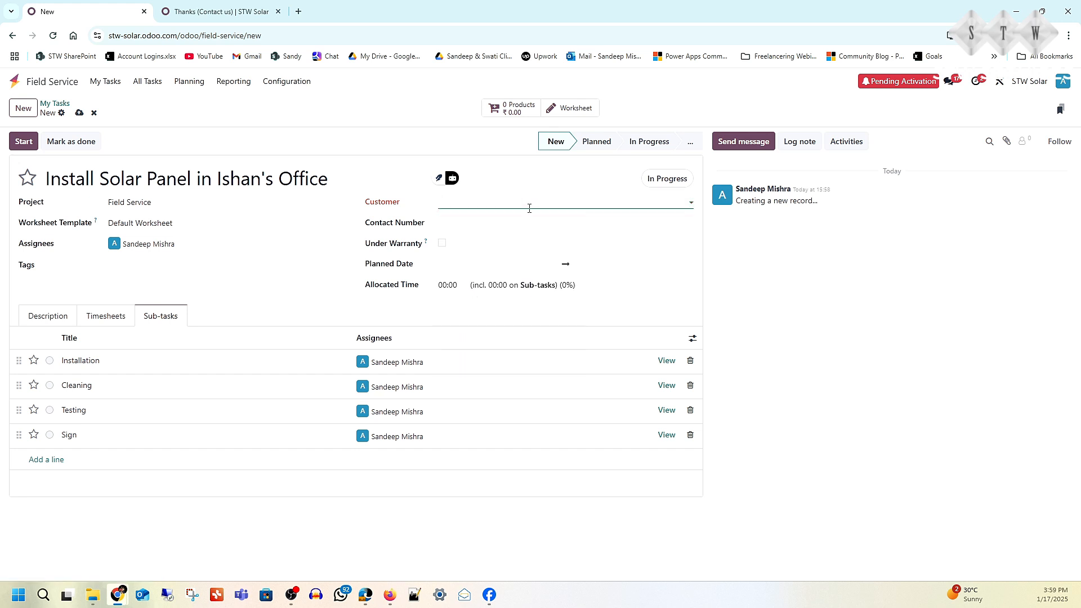
{"action": "type", "text": "ishan"}
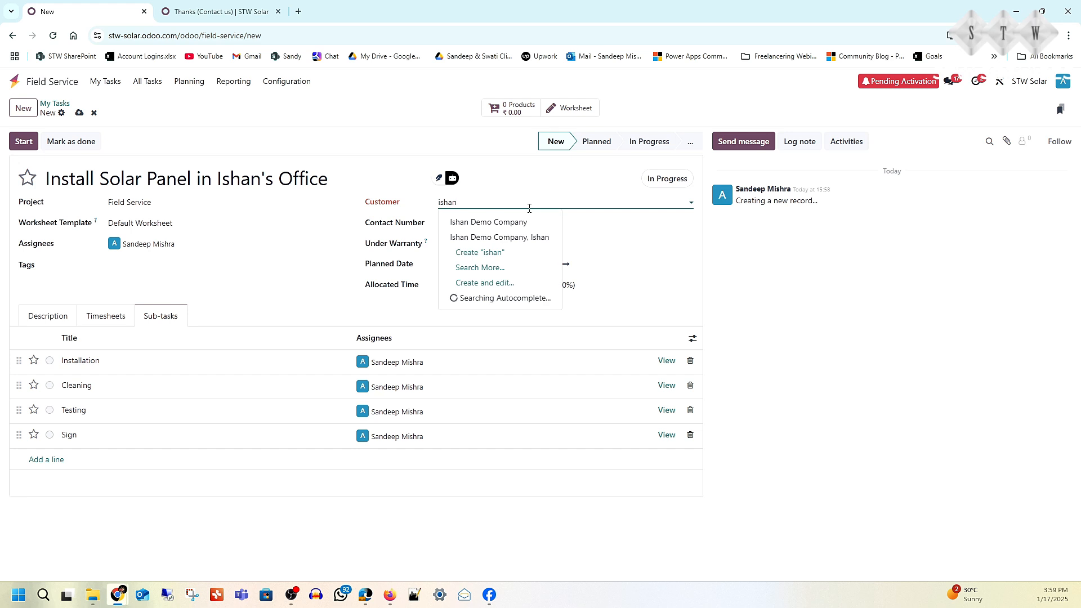
{"action": "left_click", "coordinate": [523, 222]}
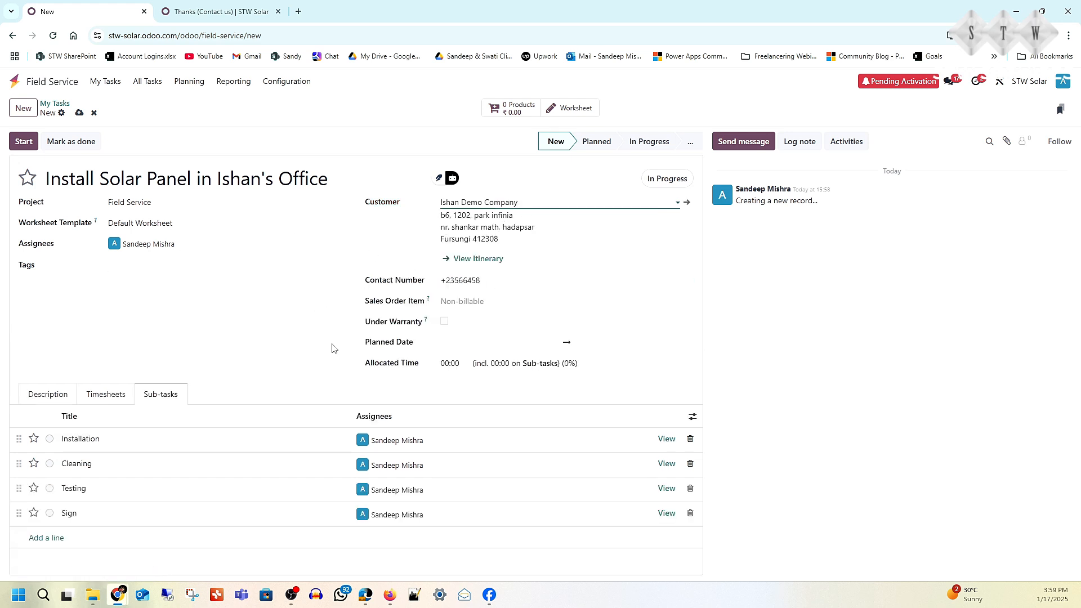
{"action": "left_click", "coordinate": [79, 113]}
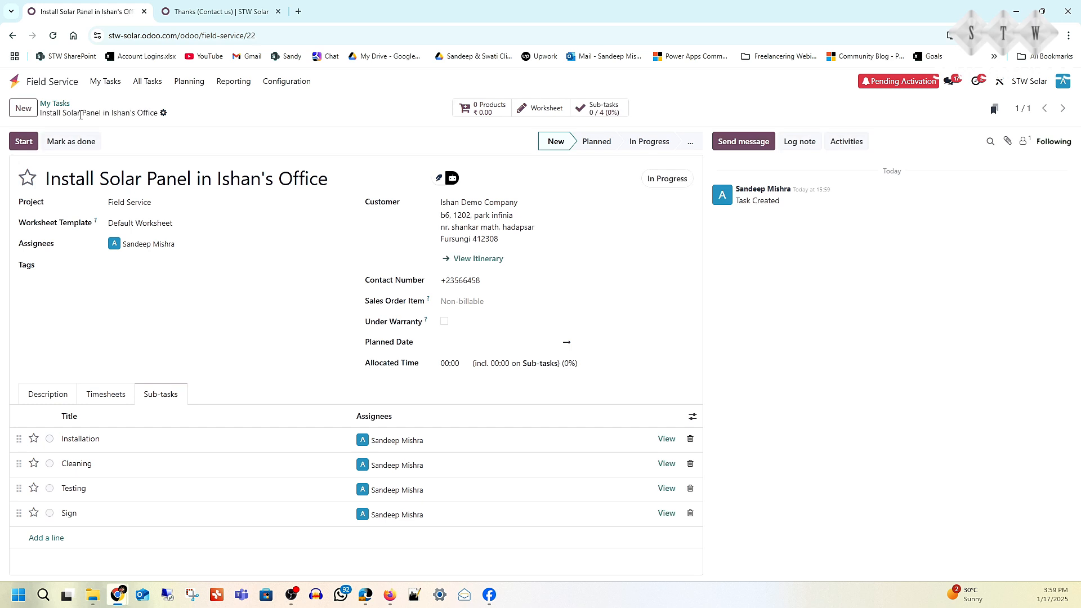
- Run the task timer, log 2 hours of time spent, and check the resulting timesheet entry
{"action": "left_click", "coordinate": [25, 144]}
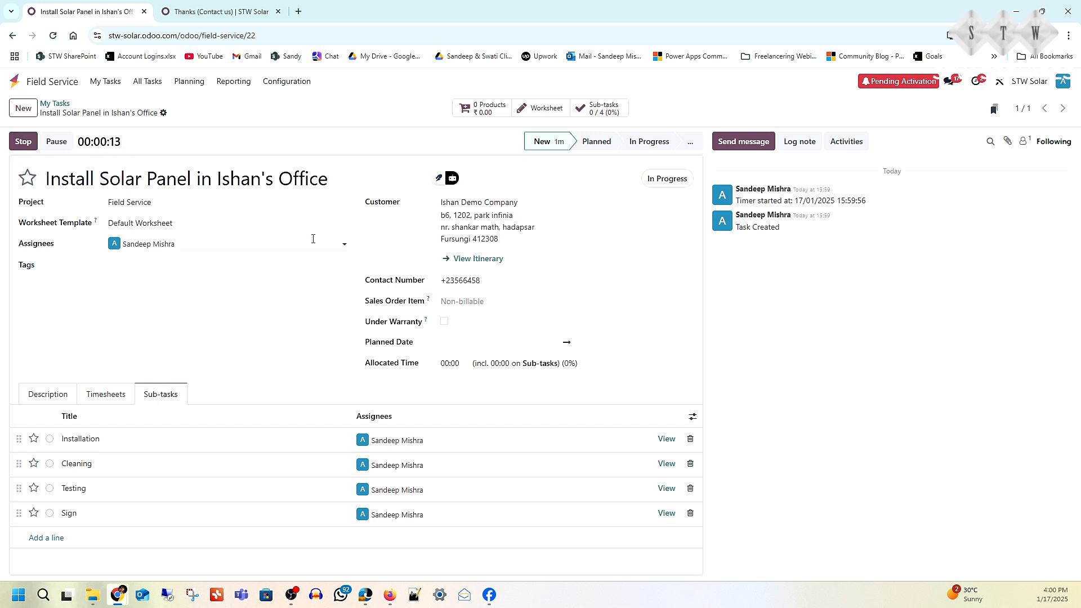
{"action": "left_click", "coordinate": [22, 145]}
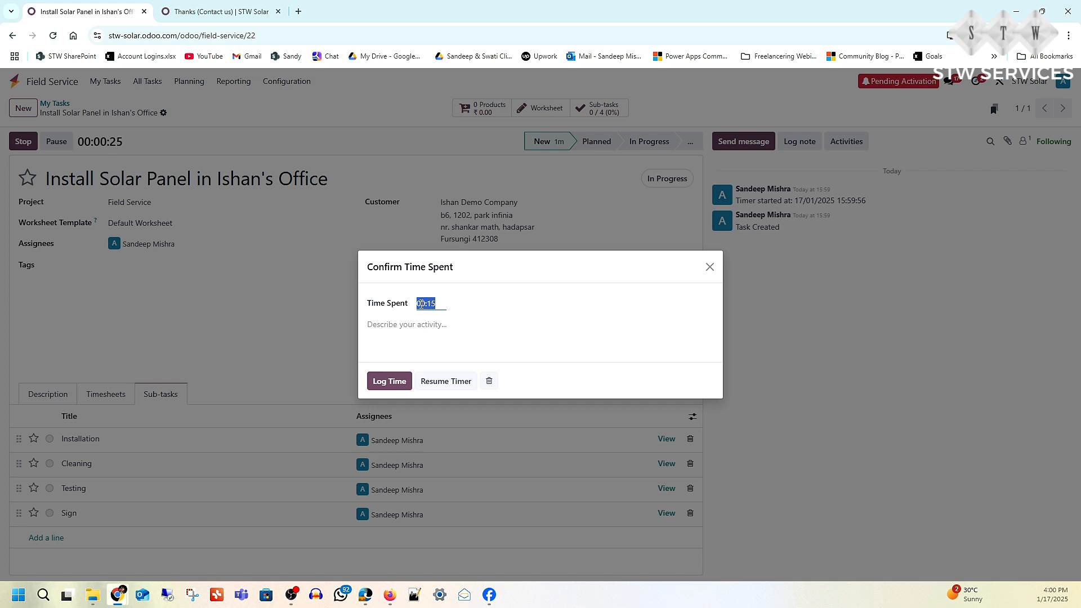
{"action": "left_click", "coordinate": [419, 303]}
{"action": "double_click", "coordinate": [432, 303]}
{"action": "type", "text": "2:00"}
{"action": "left_click", "coordinate": [392, 320]}
{"action": "left_click", "coordinate": [389, 382]}
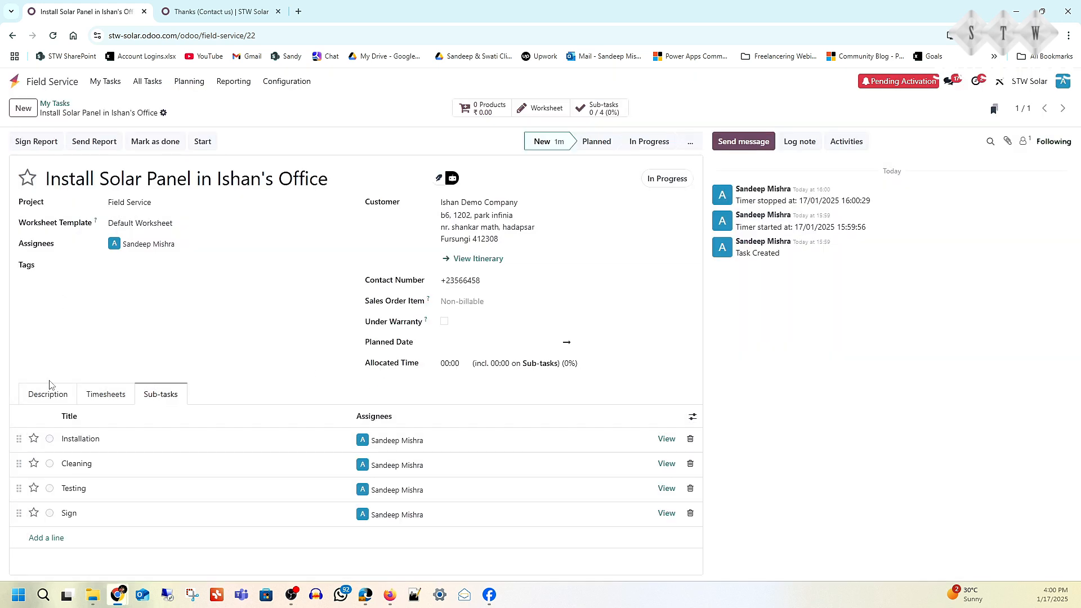
{"action": "left_click", "coordinate": [107, 397]}
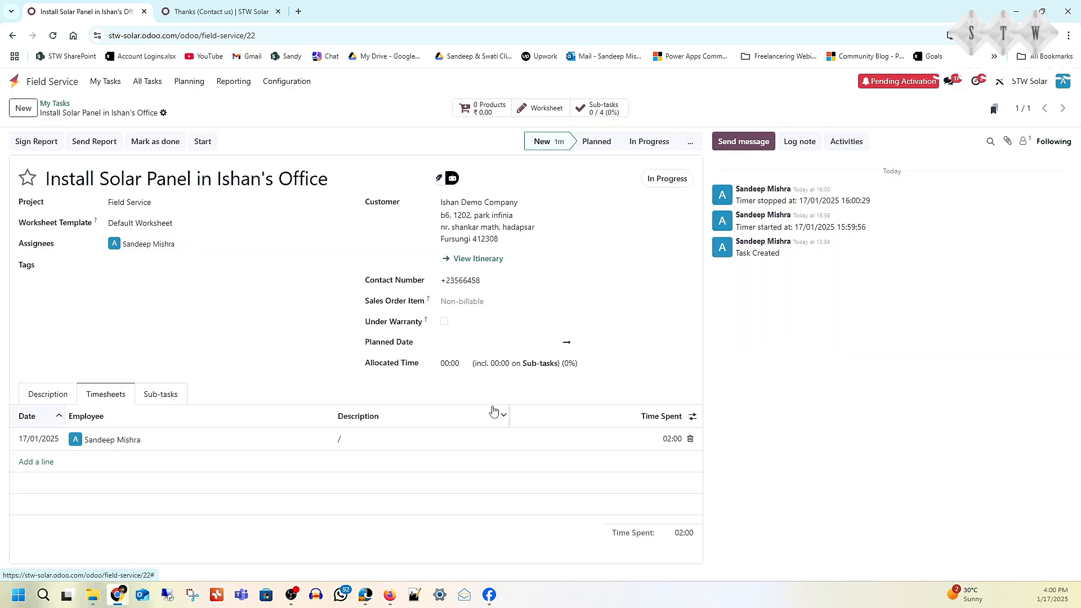
{"action": "left_click_drag", "start_coordinate": [683, 416], "coordinate": [501, 442]}
- Mark the Installation sub-task as Done
{"action": "left_click", "coordinate": [155, 395]}
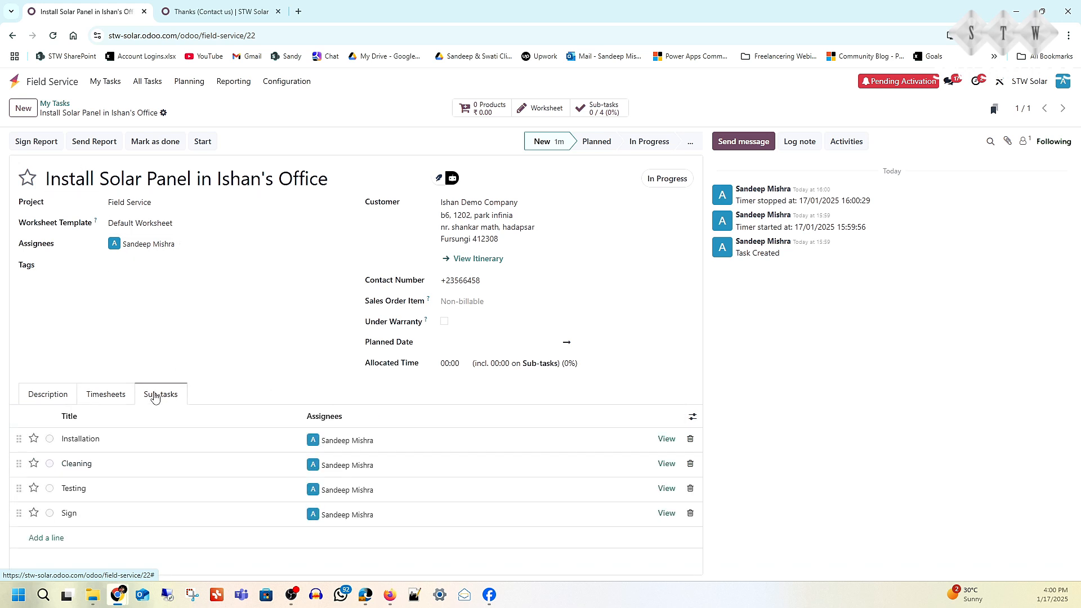
{"action": "left_click", "coordinate": [49, 443]}
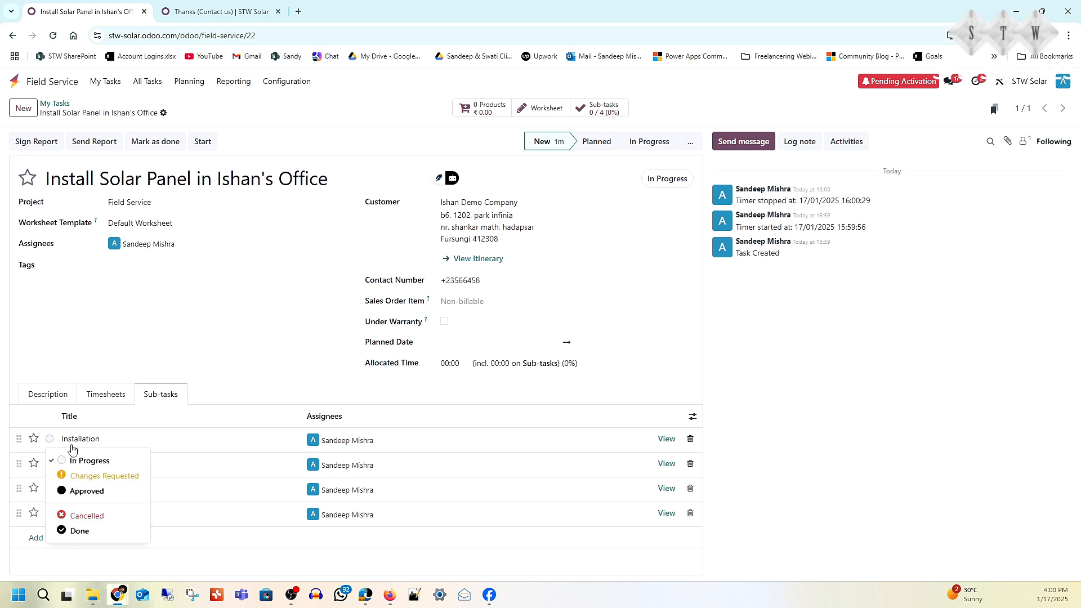
{"action": "left_click", "coordinate": [83, 492]}
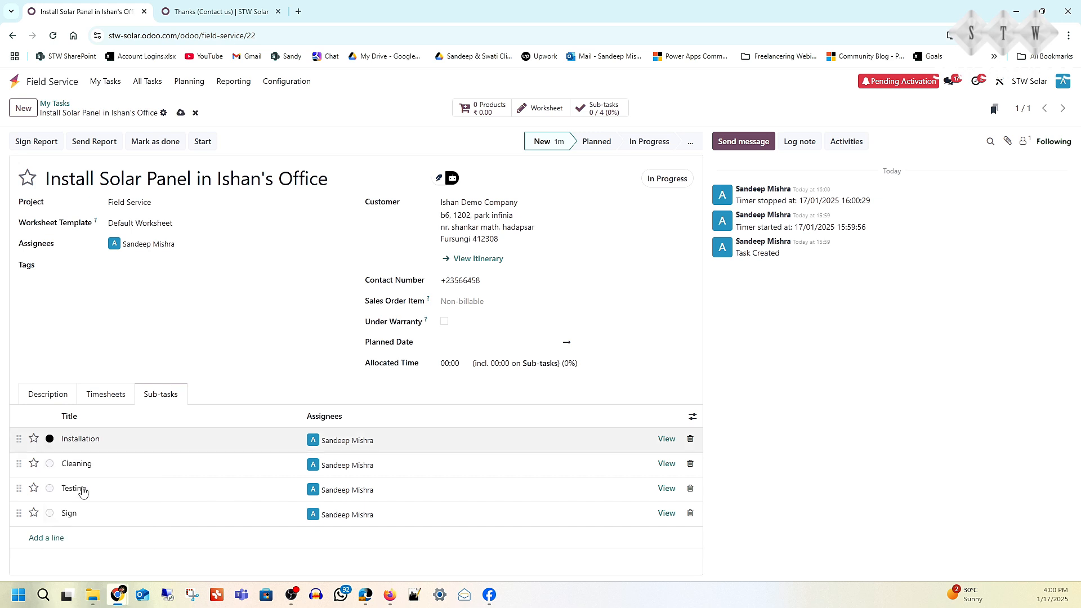
{"action": "left_click", "coordinate": [49, 439]}
{"action": "left_click", "coordinate": [79, 532]}
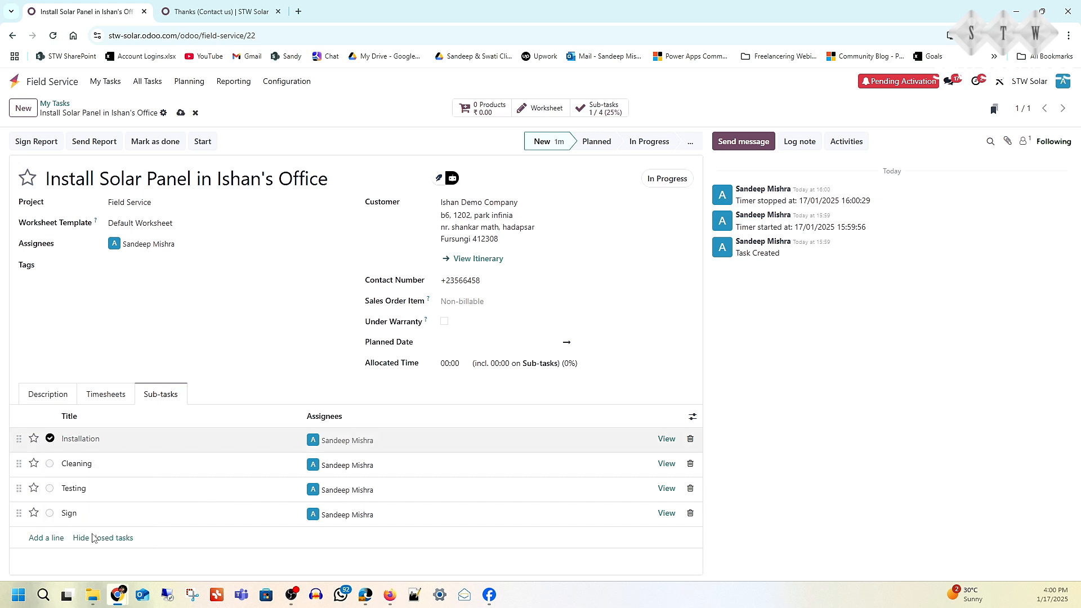
- Run and log a second timer session on the task, and mark the Cleaning sub-task as Done
{"action": "left_click", "coordinate": [77, 468]}
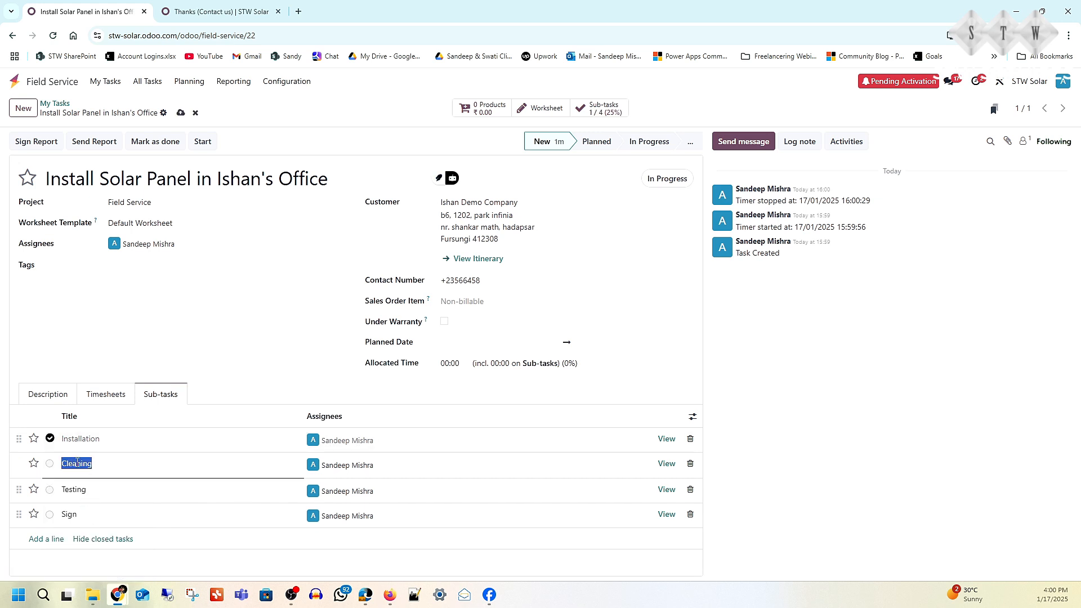
{"action": "left_click", "coordinate": [202, 142]}
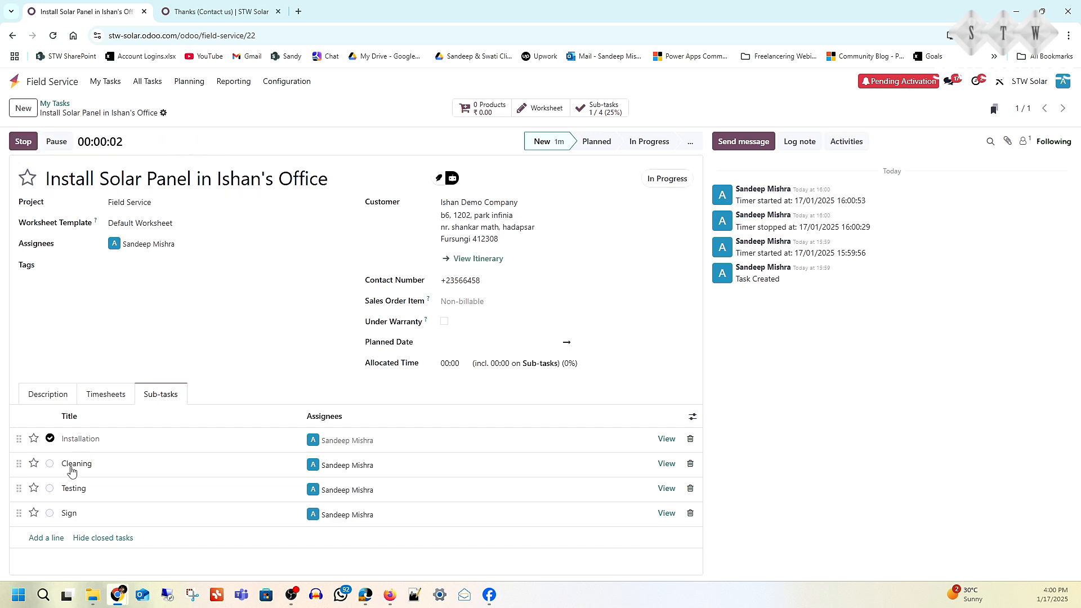
{"action": "left_click", "coordinate": [23, 142]}
{"action": "left_click", "coordinate": [390, 381]}
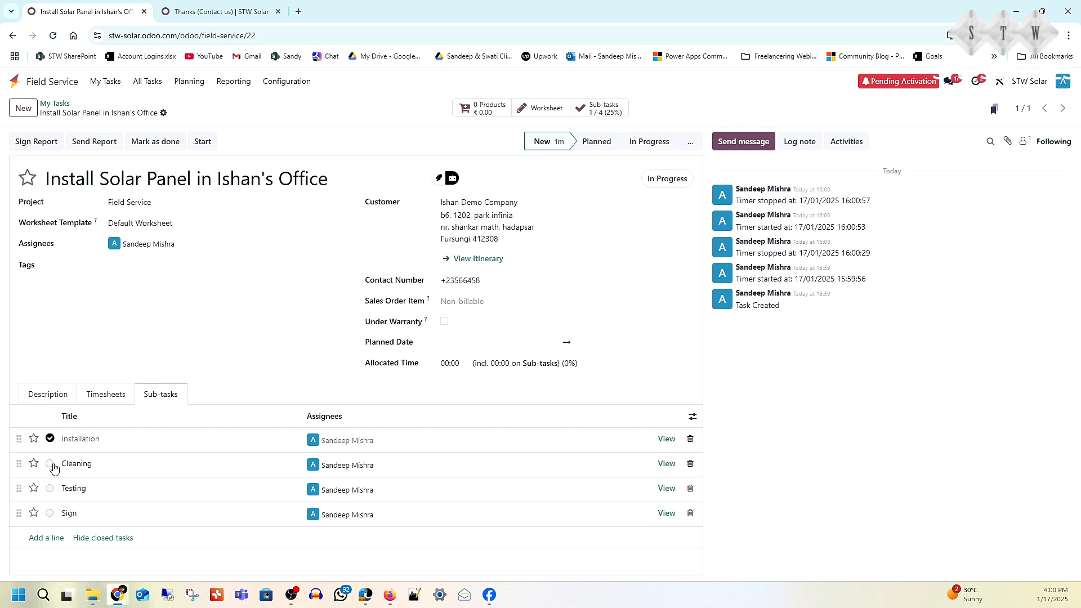
{"action": "left_click", "coordinate": [50, 464]}
{"action": "left_click", "coordinate": [84, 551]}
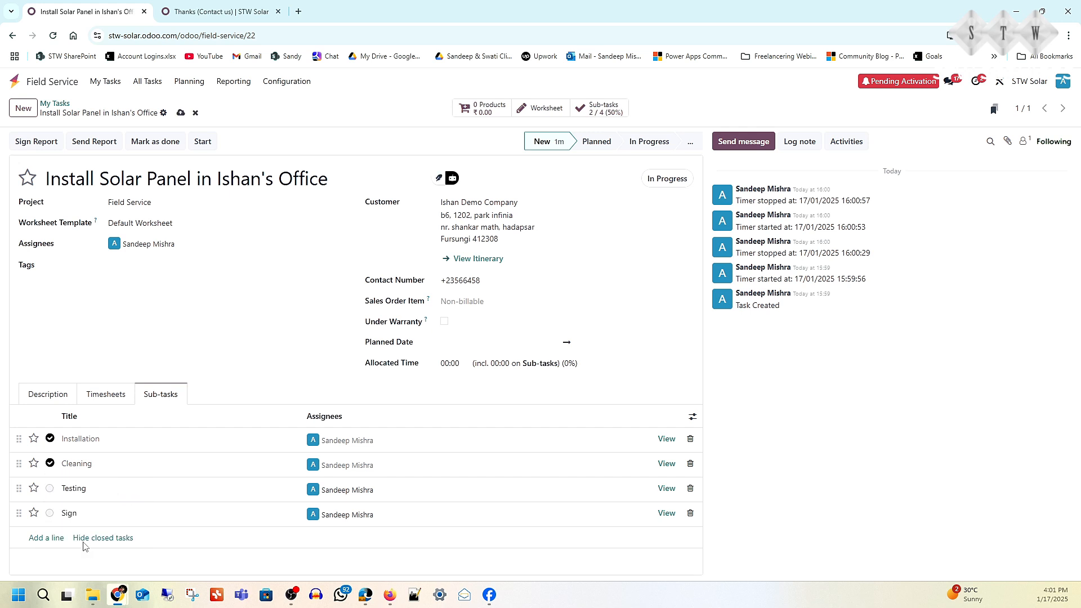
- Mark the Testing sub-task as Done
{"action": "left_click", "coordinate": [50, 489]}
{"action": "left_click", "coordinate": [80, 468]}
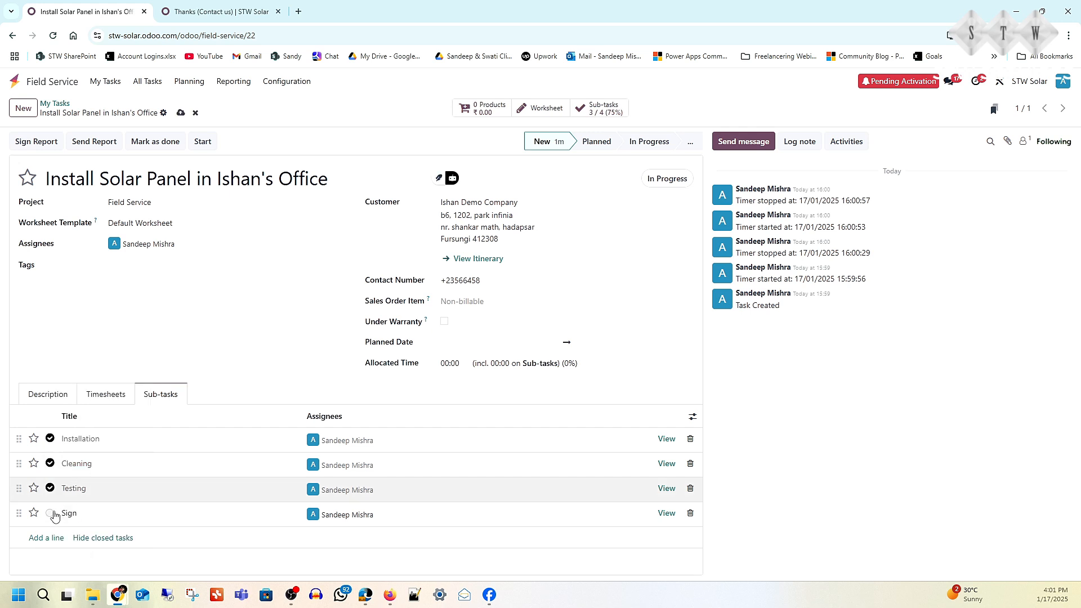
{"action": "left_click", "coordinate": [50, 513]}
{"action": "left_click", "coordinate": [228, 319]}
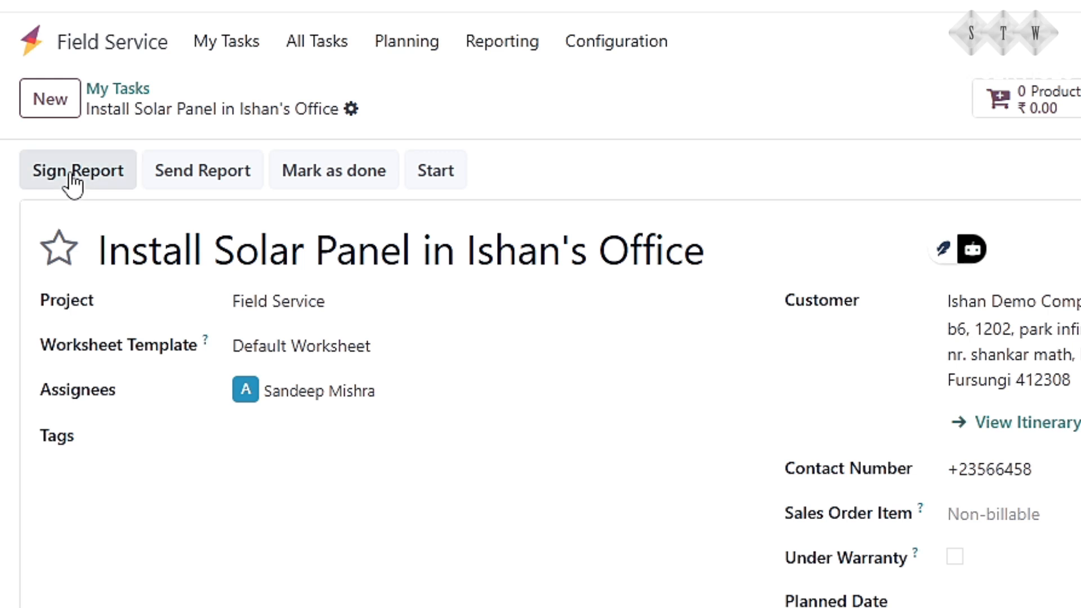
- Sign the field service report on the customer portal page with a hand-drawn signature for Ishan Demo Company
{"action": "left_click", "coordinate": [73, 181]}
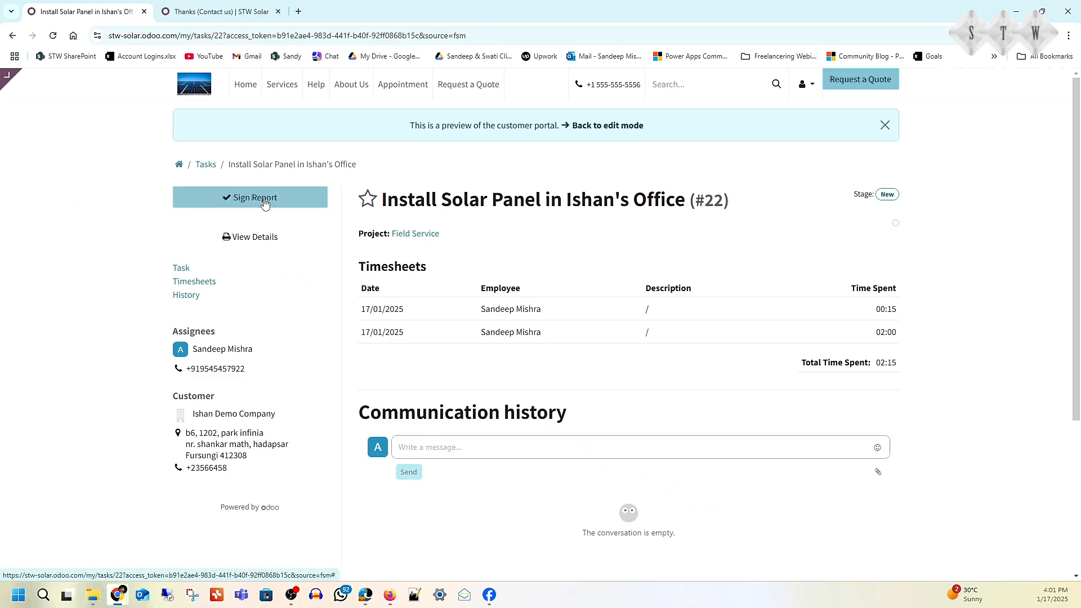
{"action": "left_click", "coordinate": [264, 200]}
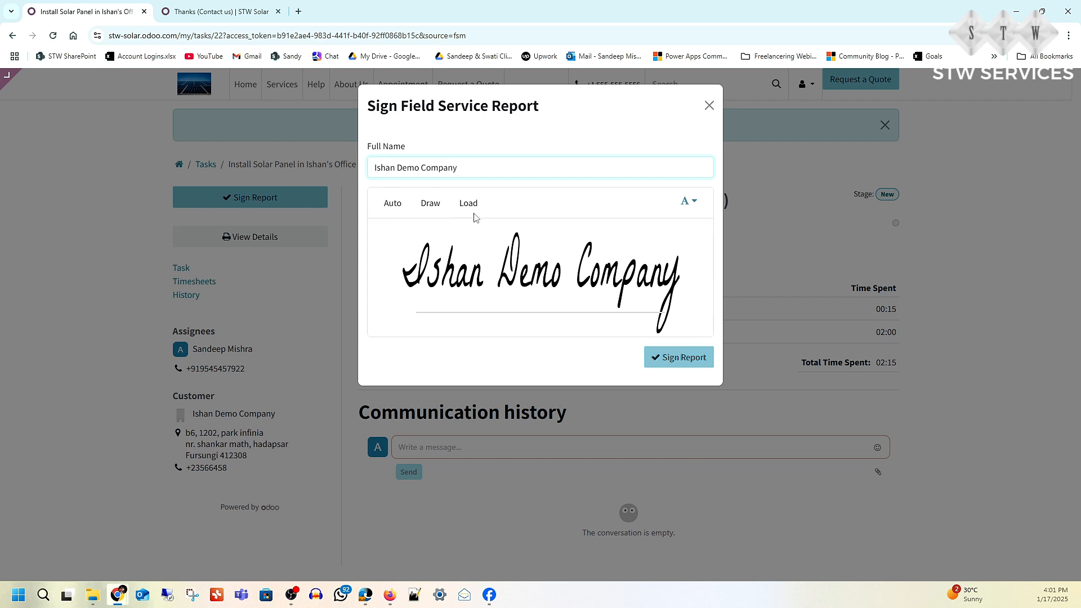
{"action": "left_click", "coordinate": [424, 207]}
{"action": "mouse_move", "coordinate": [435, 241]}
{"action": "left_mouse_down"}
{"action": "mouse_move", "coordinate": [437, 286]}
{"action": "mouse_move", "coordinate": [459, 283]}
{"action": "left_mouse_up"}
{"action": "left_click_drag", "start_coordinate": [473, 243], "coordinate": [474, 266]}
{"action": "left_click_drag", "start_coordinate": [494, 270], "coordinate": [510, 288]}
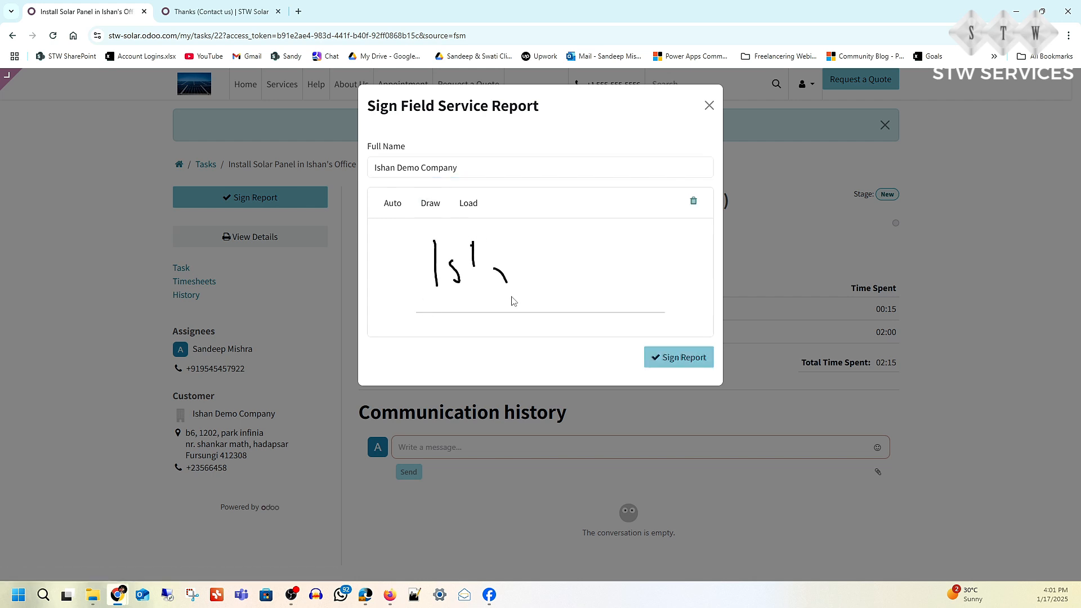
{"action": "left_click", "coordinate": [675, 361]}
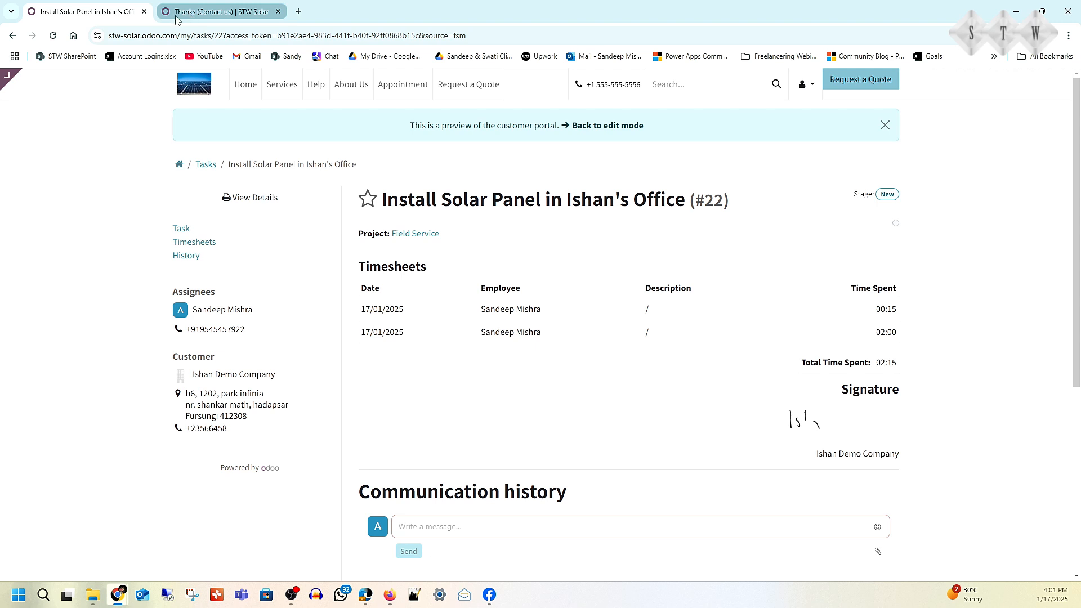
- Reopen the Install Solar Panel in Ishan's Office task from all Field Service tasks and review its signed report PDF
{"action": "mouse_move", "coordinate": [15, 84]}
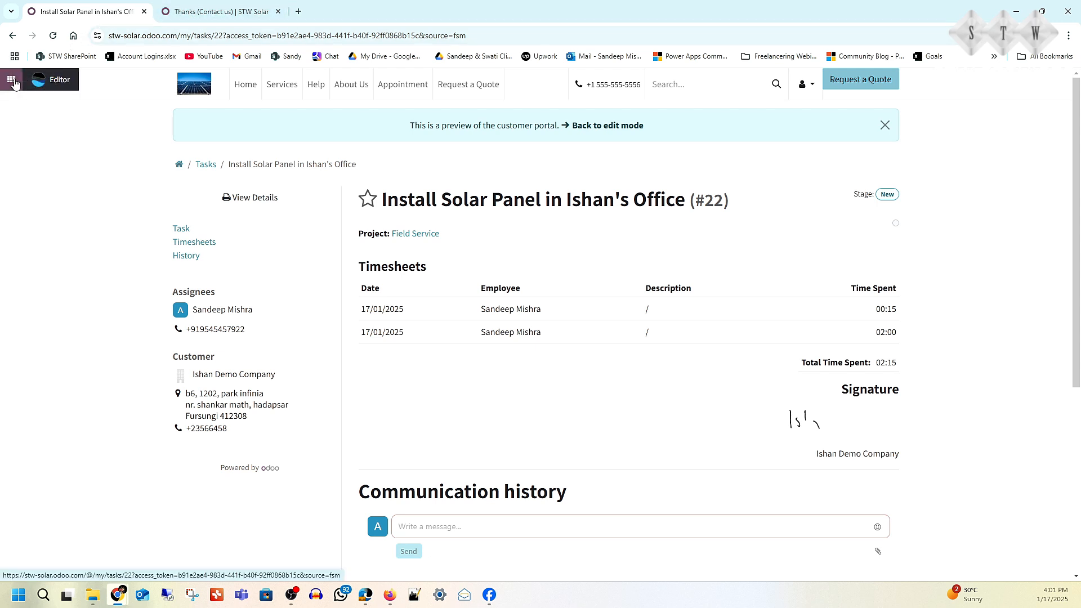
{"action": "left_click", "coordinate": [7, 82]}
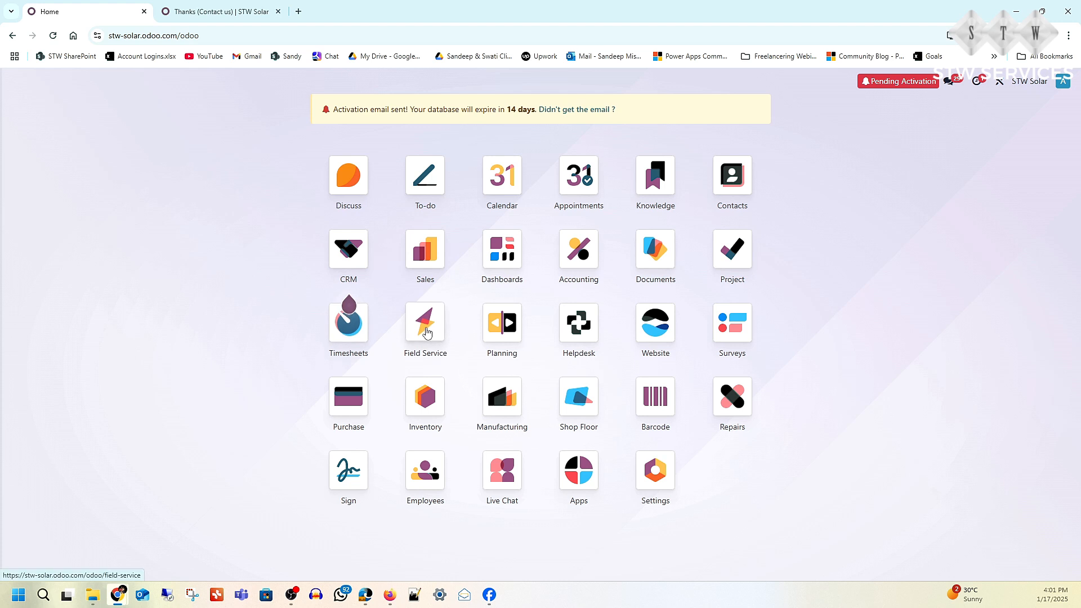
{"action": "left_click", "coordinate": [427, 333]}
{"action": "left_click", "coordinate": [147, 81]}
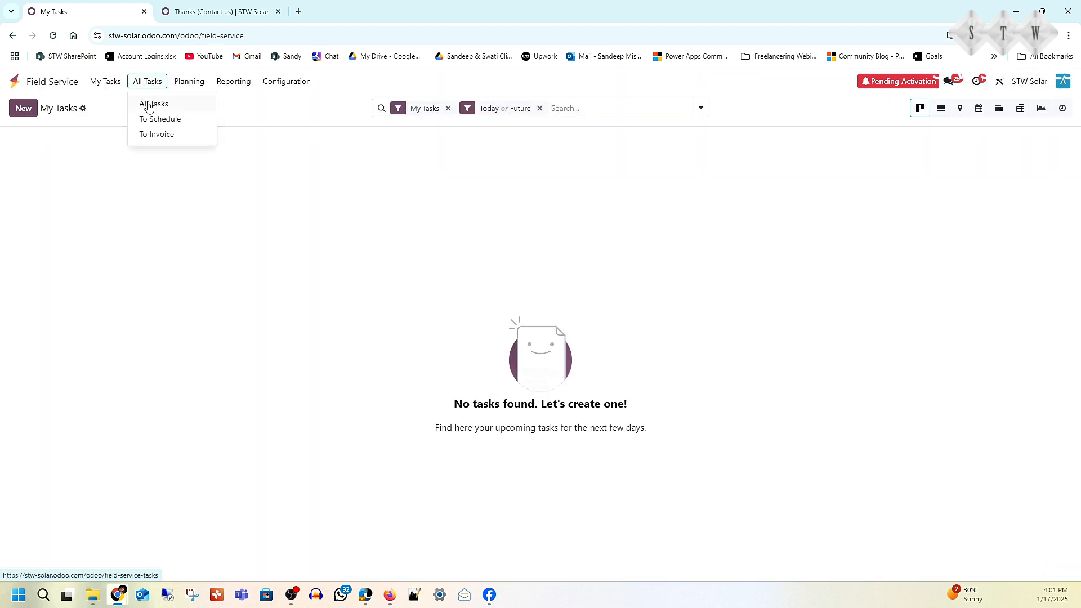
{"action": "left_click", "coordinate": [148, 105]}
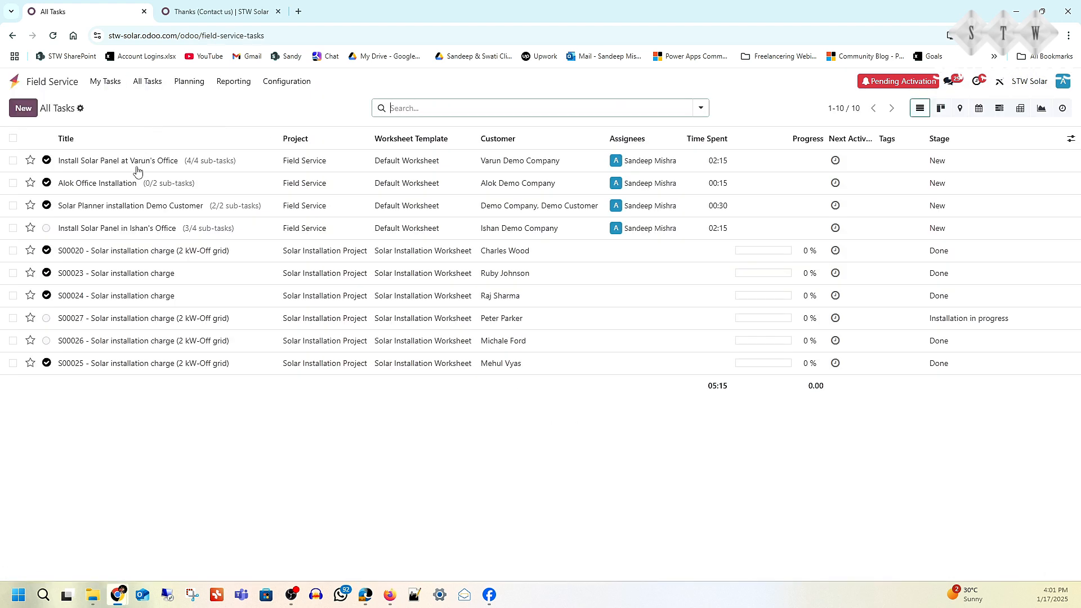
{"action": "left_click", "coordinate": [115, 229]}
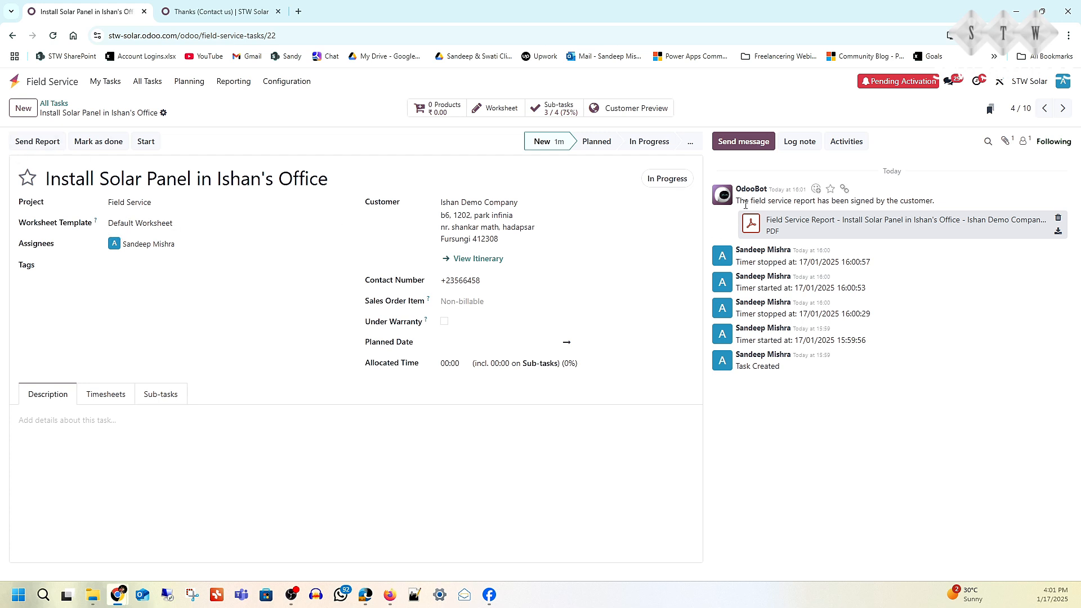
{"action": "left_click", "coordinate": [812, 225]}
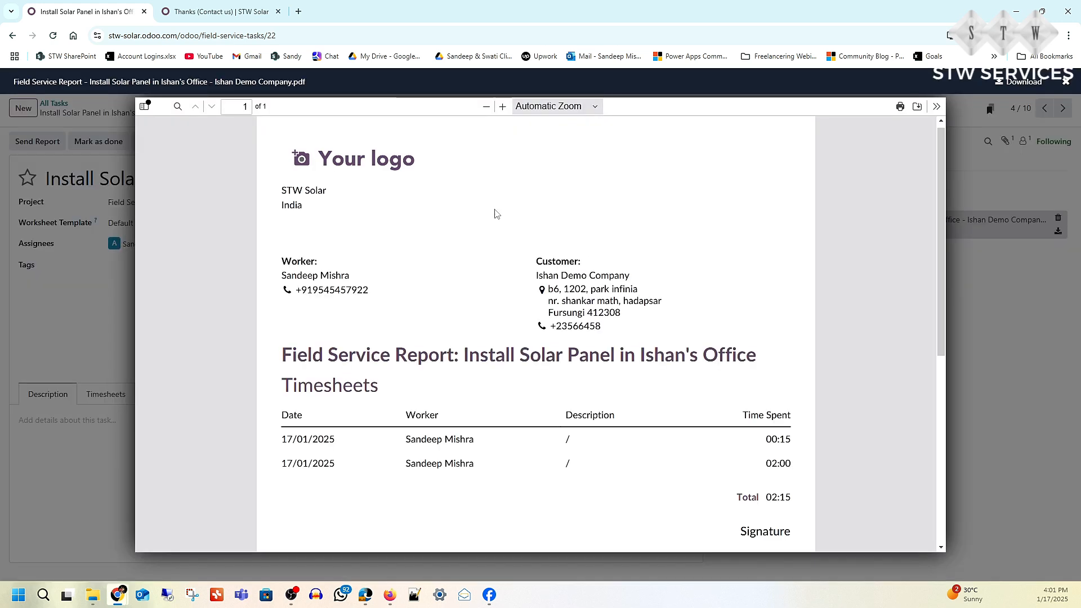
{"action": "left_click", "coordinate": [994, 359]}
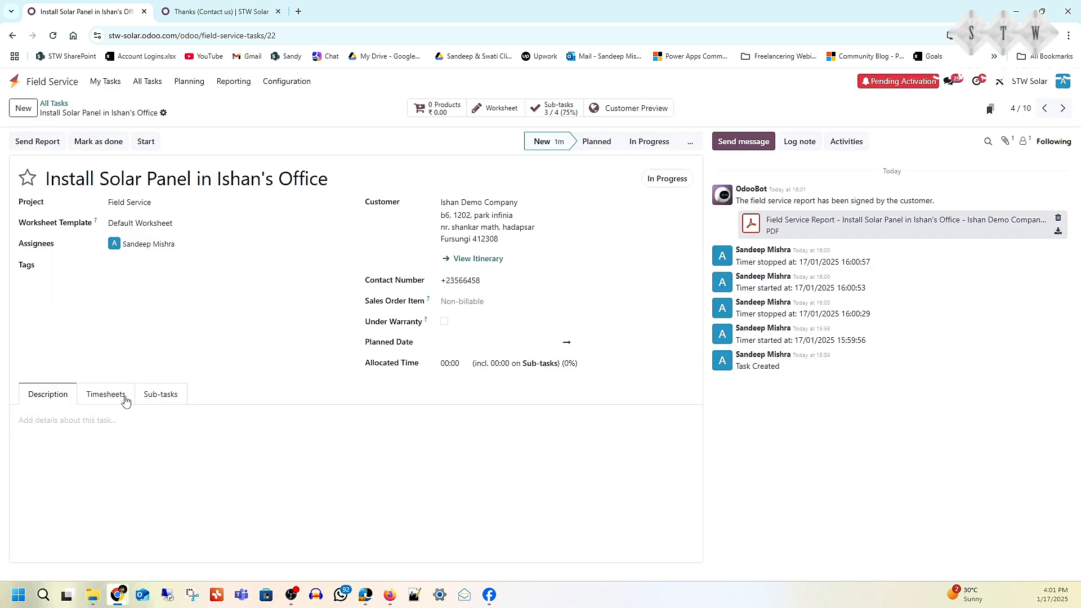
- Mark the installation task as done and email the field service report to Ishan Demo Company
{"action": "left_click", "coordinate": [93, 146]}
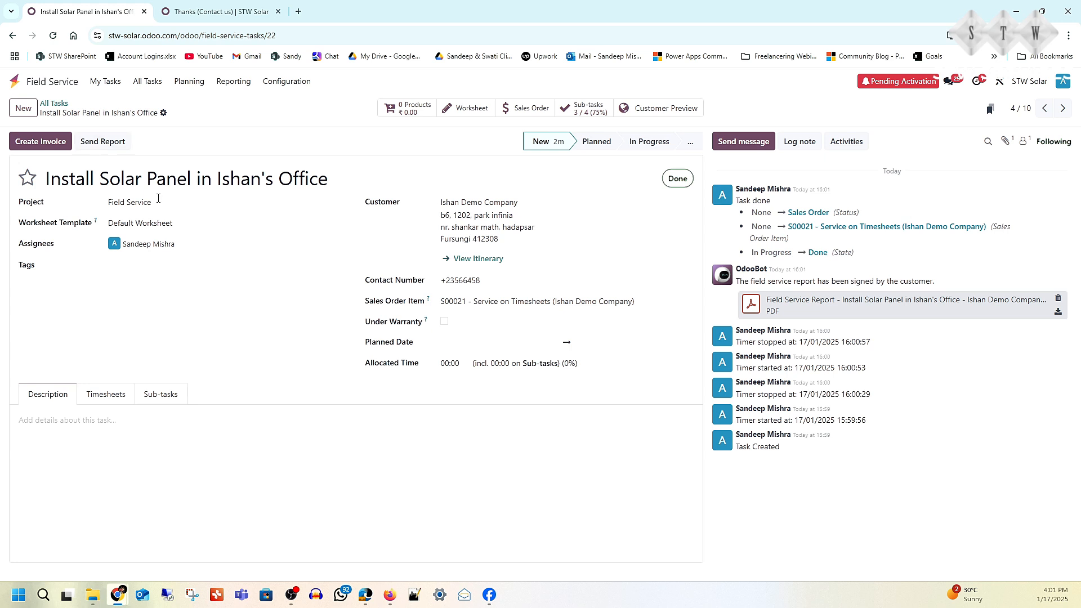
{"action": "left_click", "coordinate": [118, 144]}
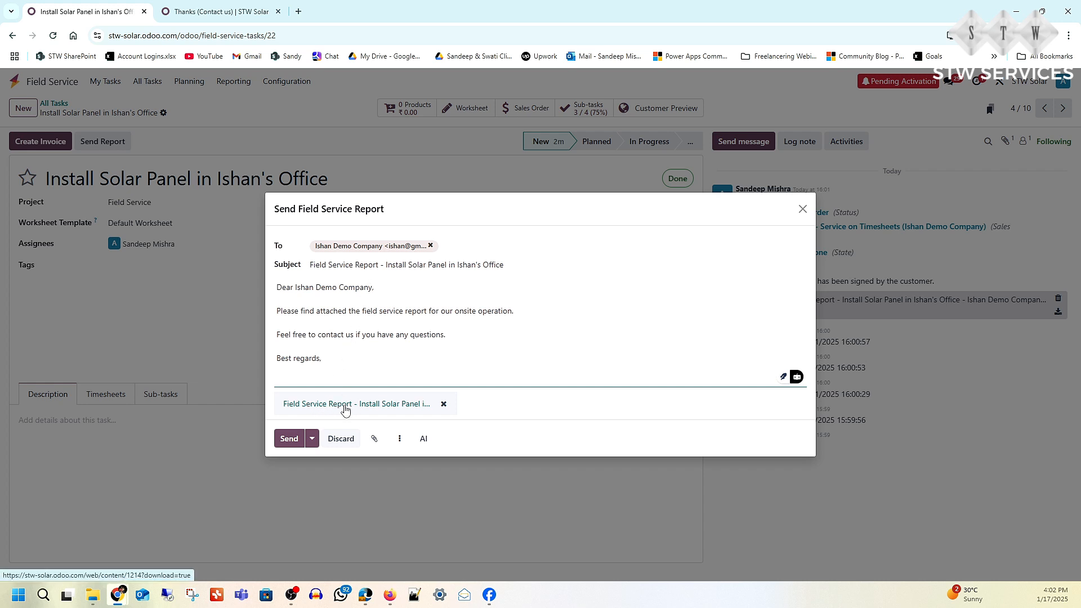
{"action": "left_click", "coordinate": [287, 445]}
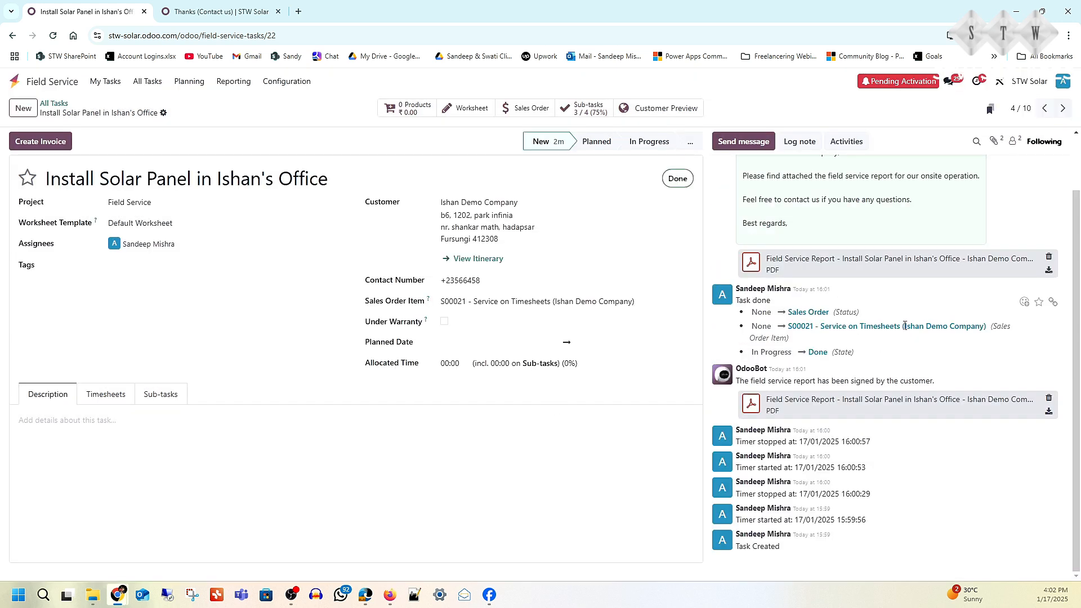
{"action": "scroll", "coordinate": [905, 326], "scroll_direction": "up", "scroll_amount": 2}
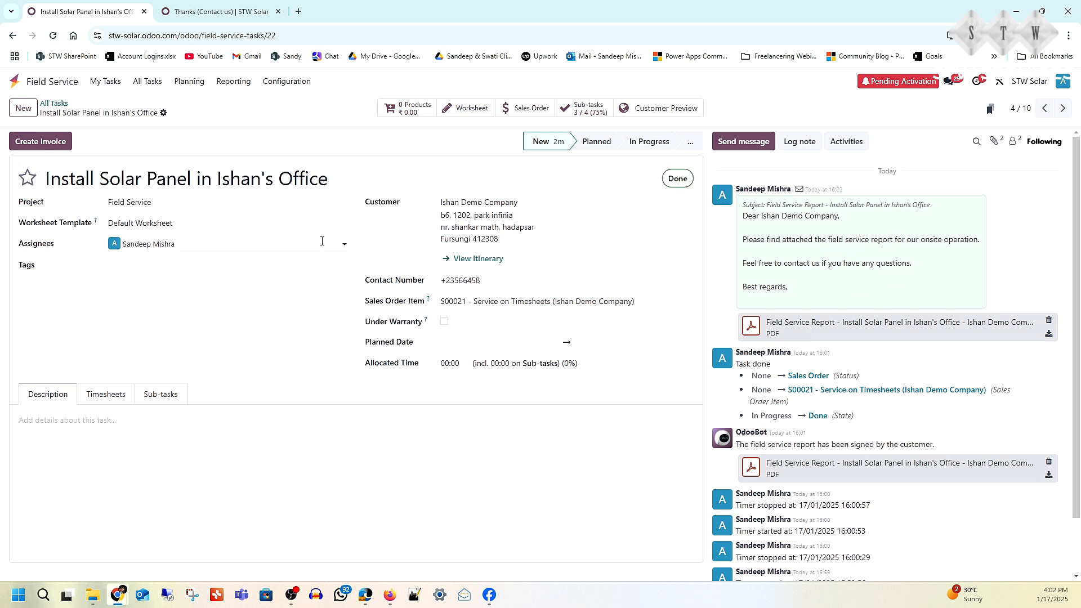
- Create and confirm a regular invoice from the installation task, and send it to the customer
{"action": "left_click", "coordinate": [49, 145]}
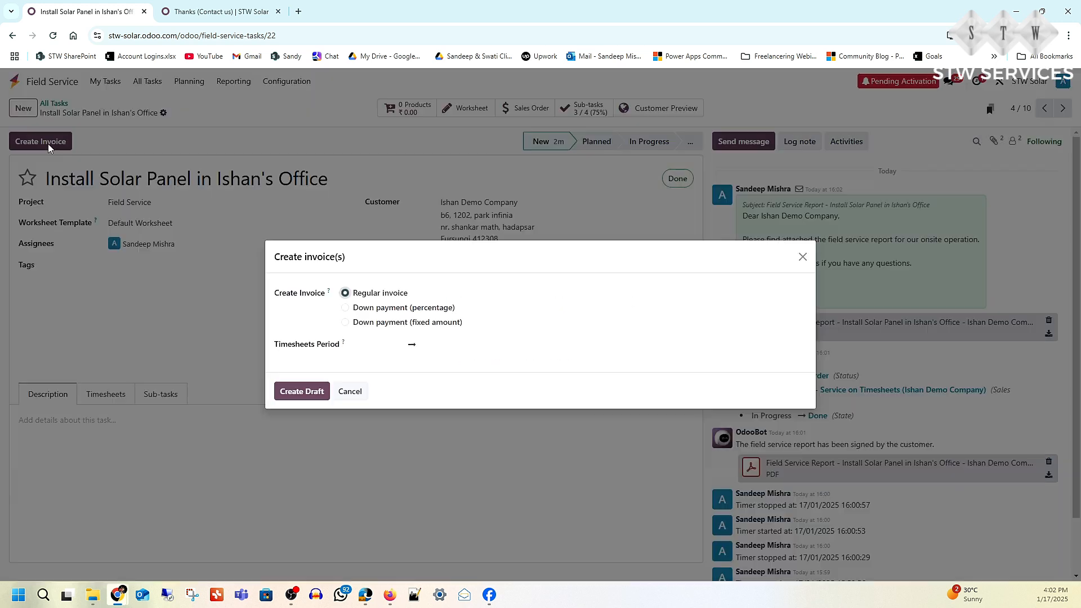
{"action": "left_click", "coordinate": [287, 394]}
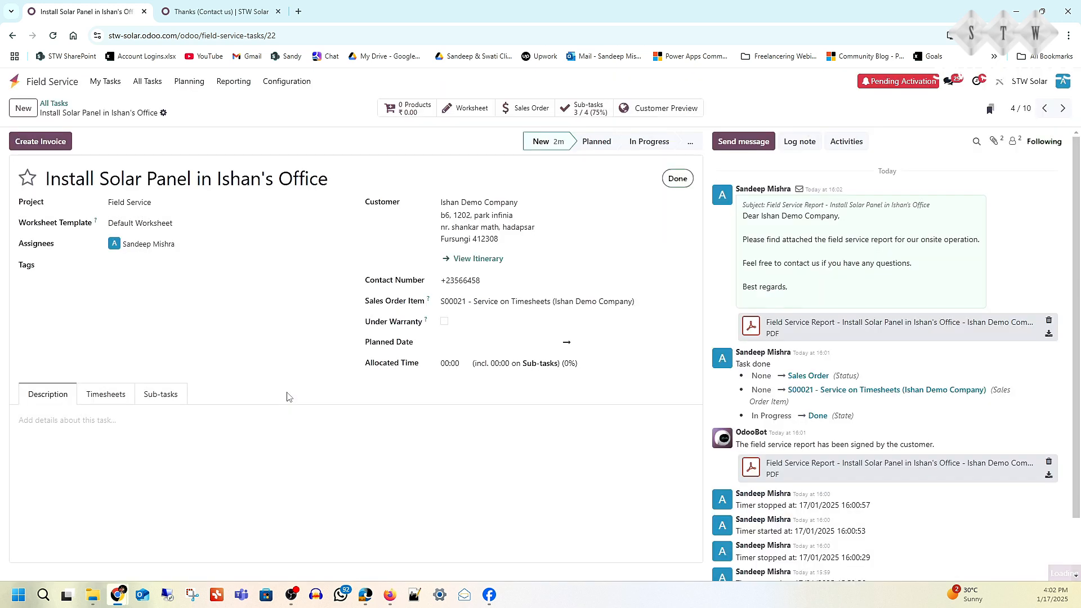
{"action": "left_click", "coordinate": [31, 145]}
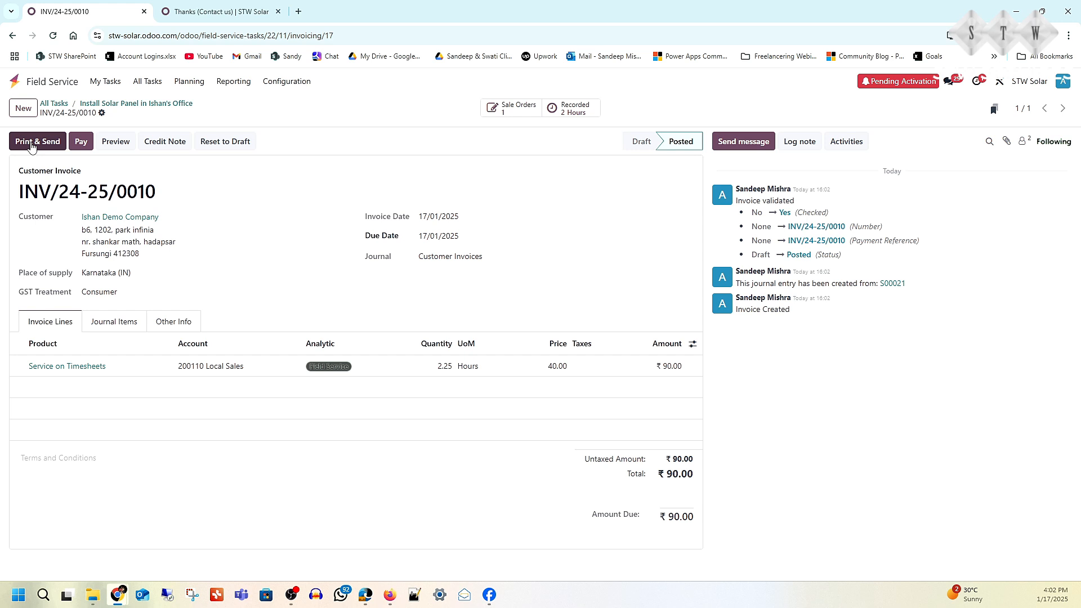
{"action": "left_click", "coordinate": [31, 145]}
{"action": "left_click", "coordinate": [294, 482]}
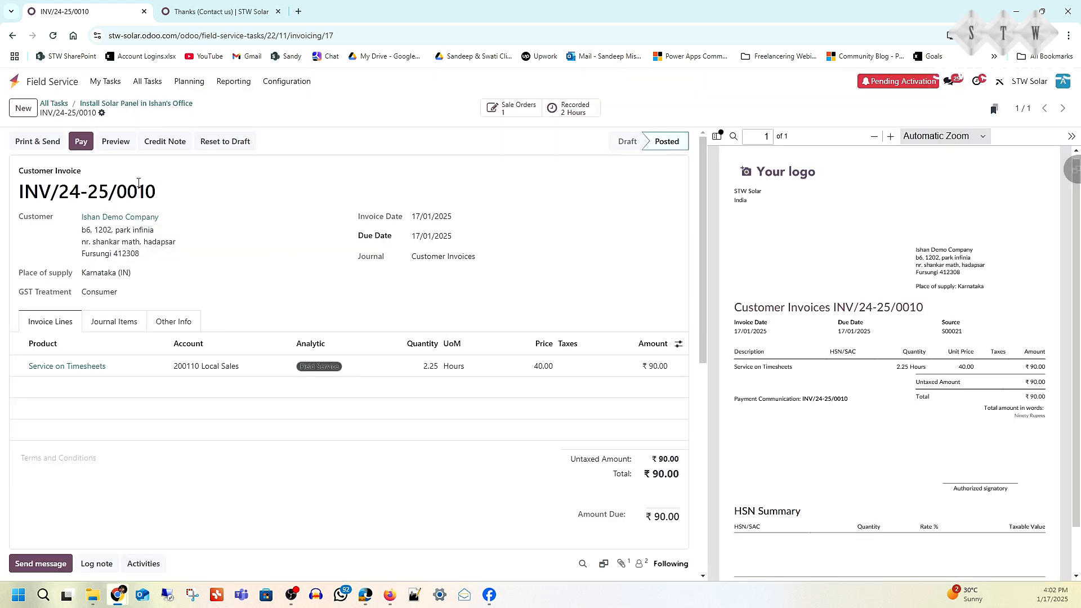
- Examine Ishan Demo Company's Service on Timesheets sales order in Sales
{"action": "left_click", "coordinate": [14, 82]}
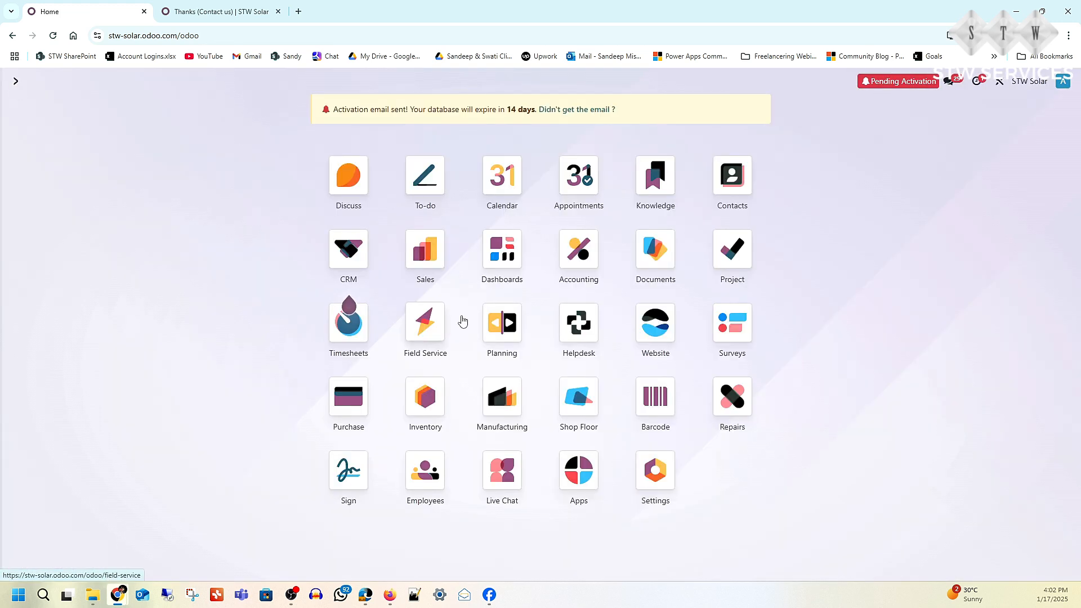
{"action": "left_click", "coordinate": [433, 260]}
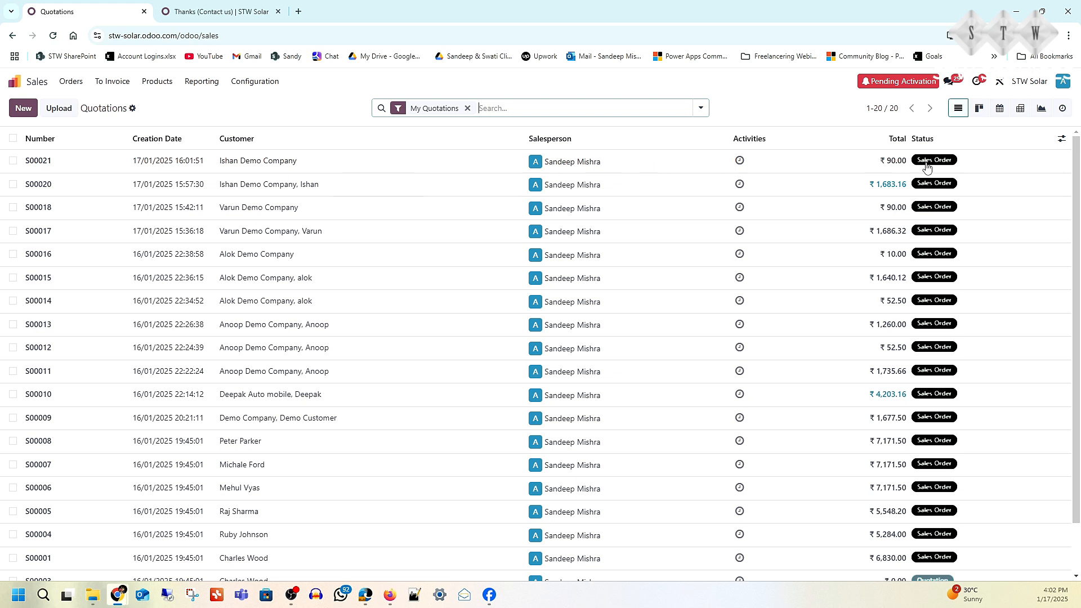
{"action": "left_click", "coordinate": [54, 162]}
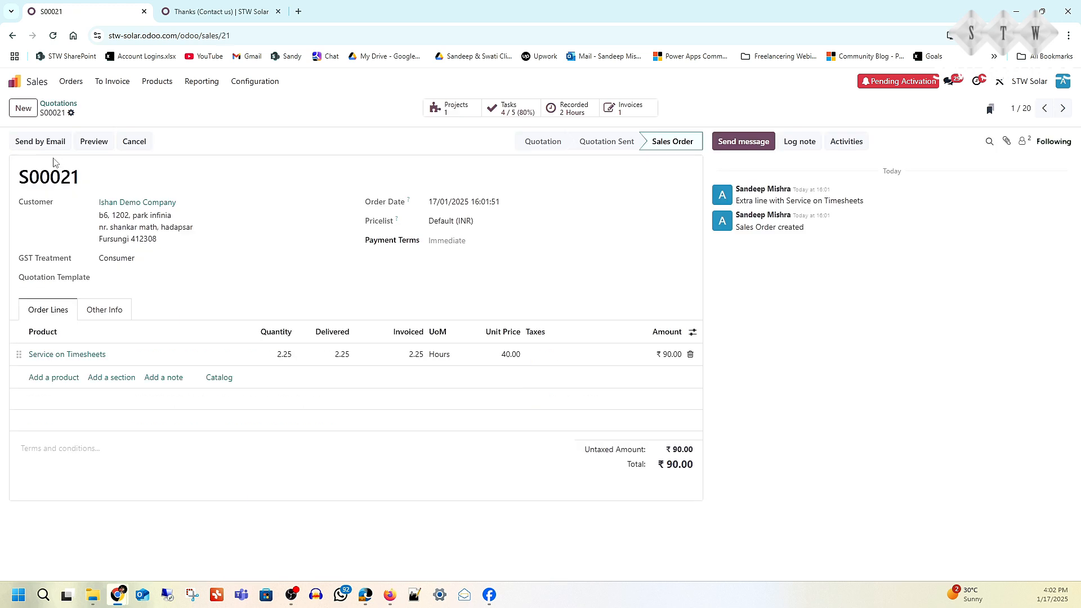
- Create and confirm a regular invoice for Ishan Demo Company's solar equipment order awaiting invoicing, and send it to the customer
{"action": "left_click", "coordinate": [119, 85]}
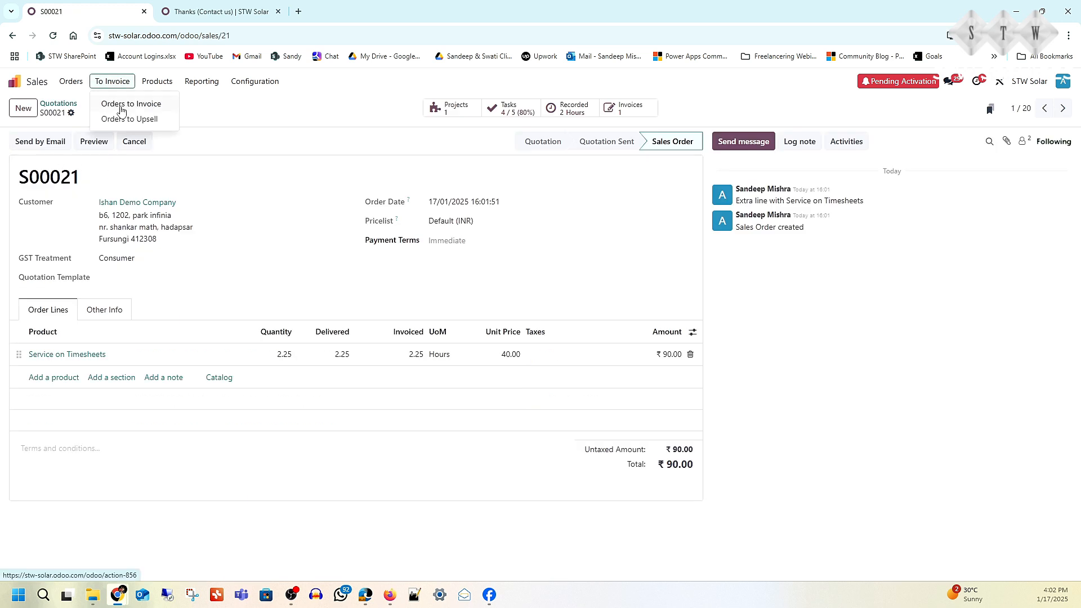
{"action": "left_click", "coordinate": [121, 110]}
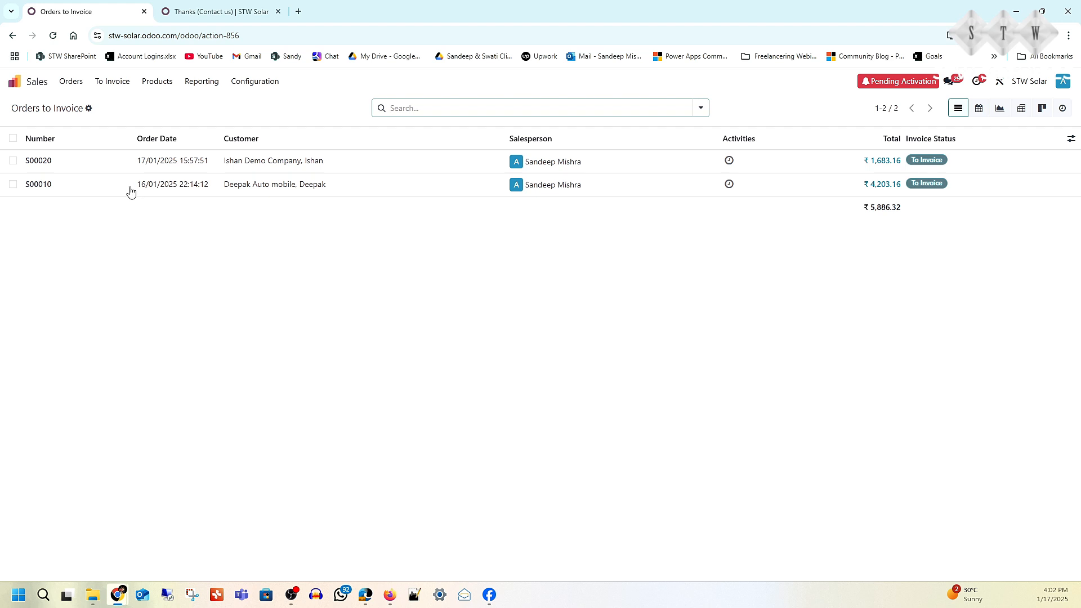
{"action": "left_click", "coordinate": [33, 163]}
{"action": "left_click", "coordinate": [37, 148]}
{"action": "left_click", "coordinate": [295, 387]}
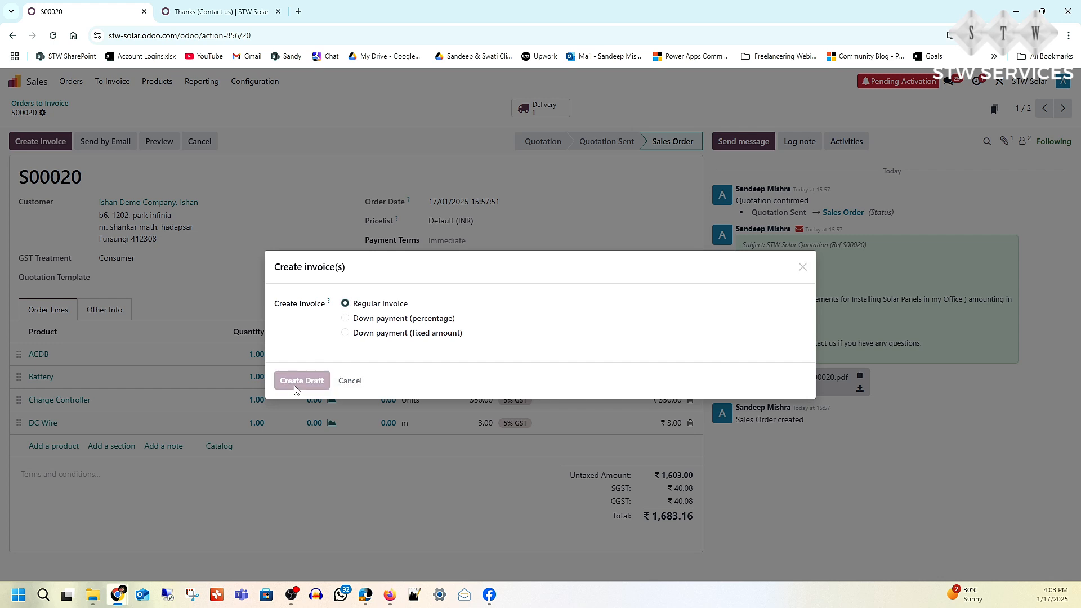
{"action": "left_click", "coordinate": [25, 142]}
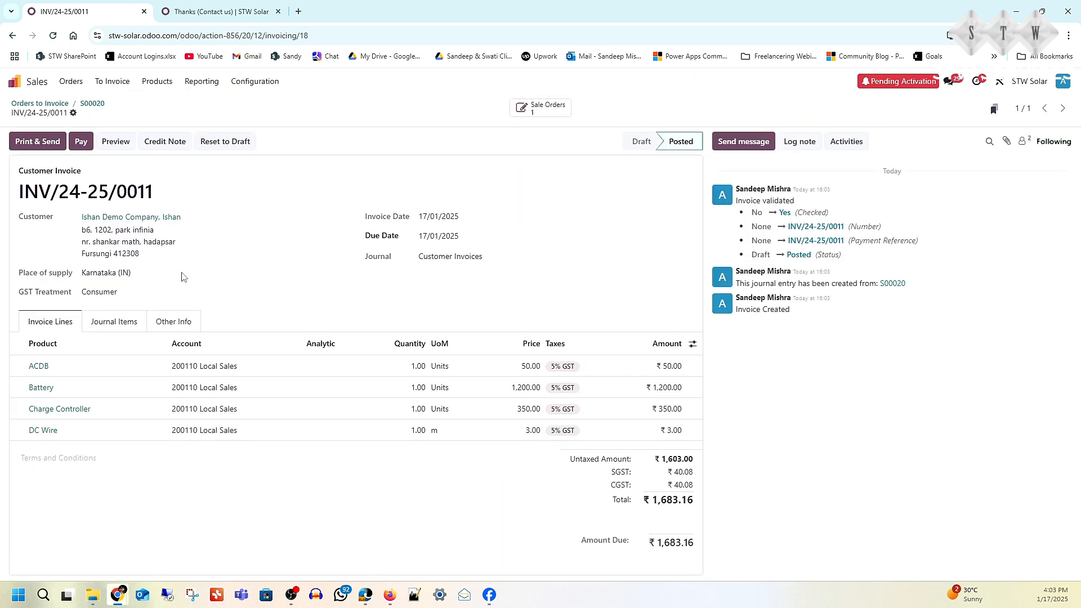
{"action": "left_click", "coordinate": [37, 141]}
{"action": "left_click", "coordinate": [299, 477]}
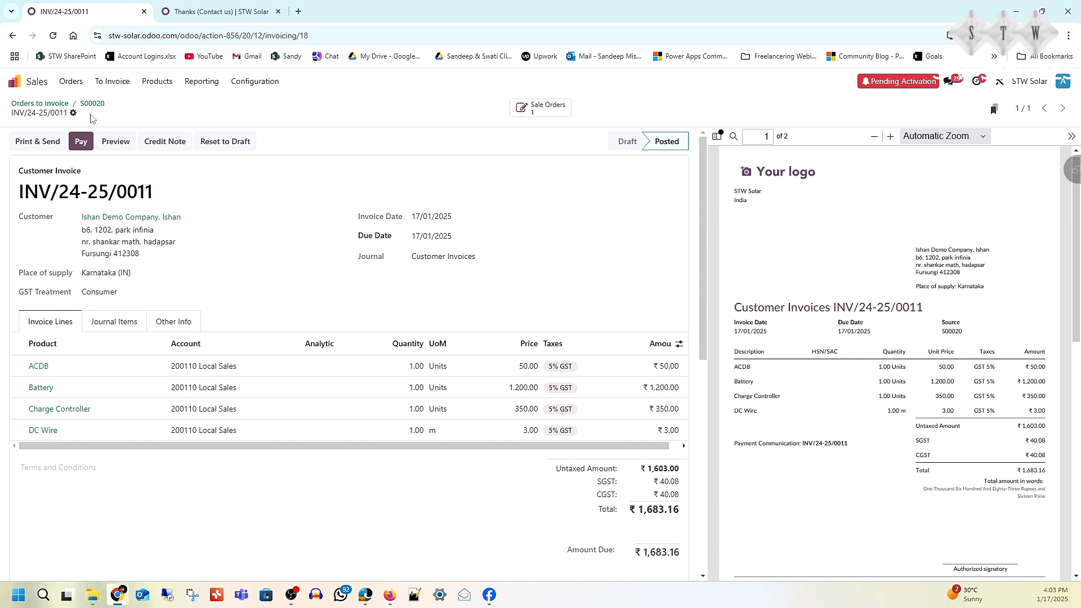
- Open the solar equipment invoice in Accounting and register its full payment through the Bank journal as a Manual Payment
{"action": "left_click", "coordinate": [17, 83]}
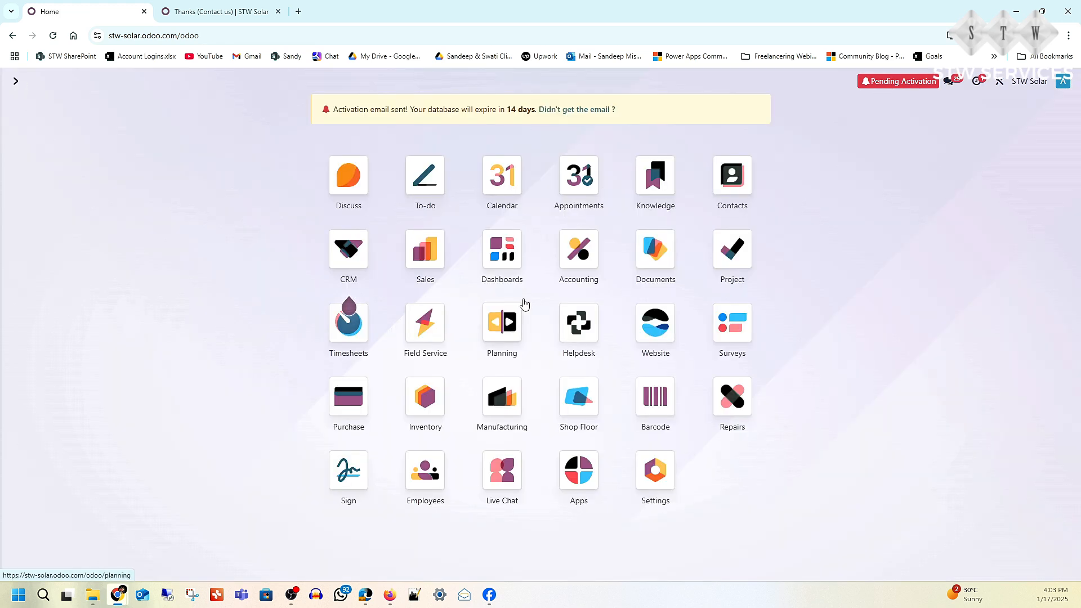
{"action": "left_click", "coordinate": [578, 252]}
{"action": "left_click", "coordinate": [160, 84]}
{"action": "left_click", "coordinate": [163, 108]}
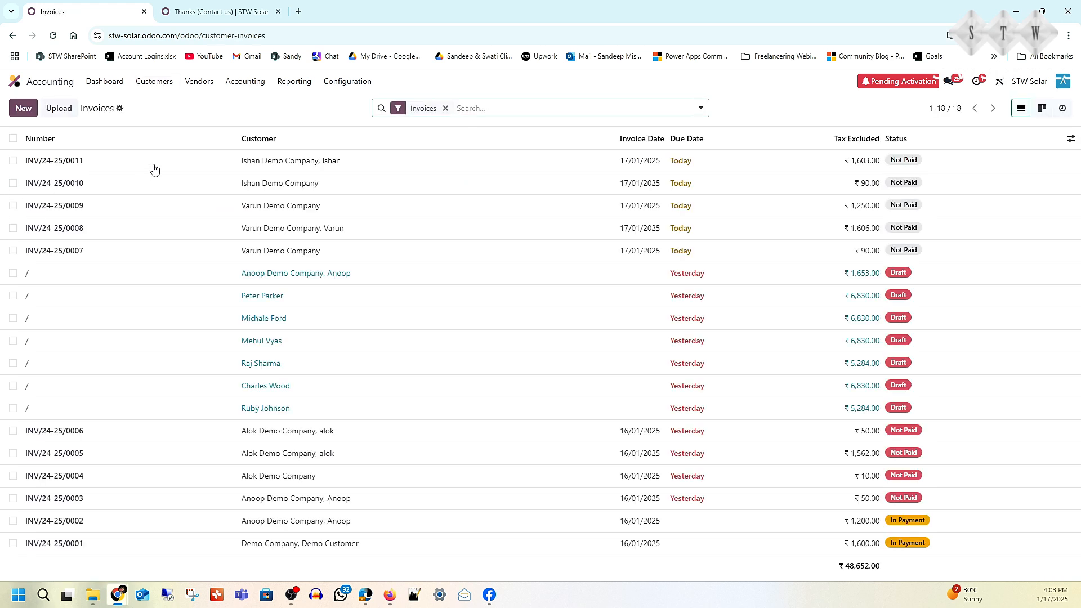
{"action": "left_click", "coordinate": [43, 164]}
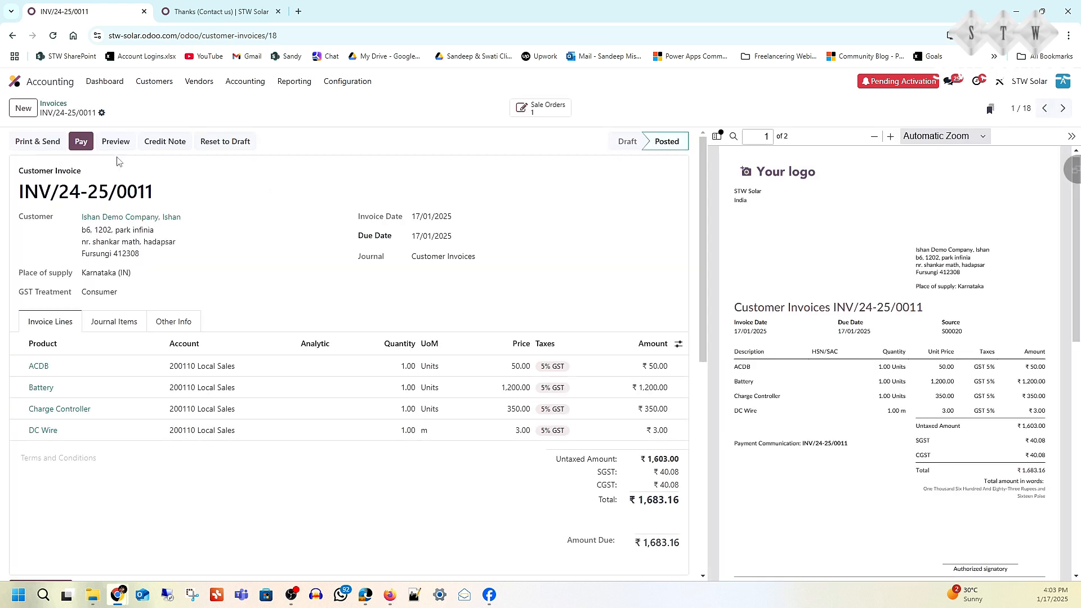
{"action": "left_click", "coordinate": [84, 143]}
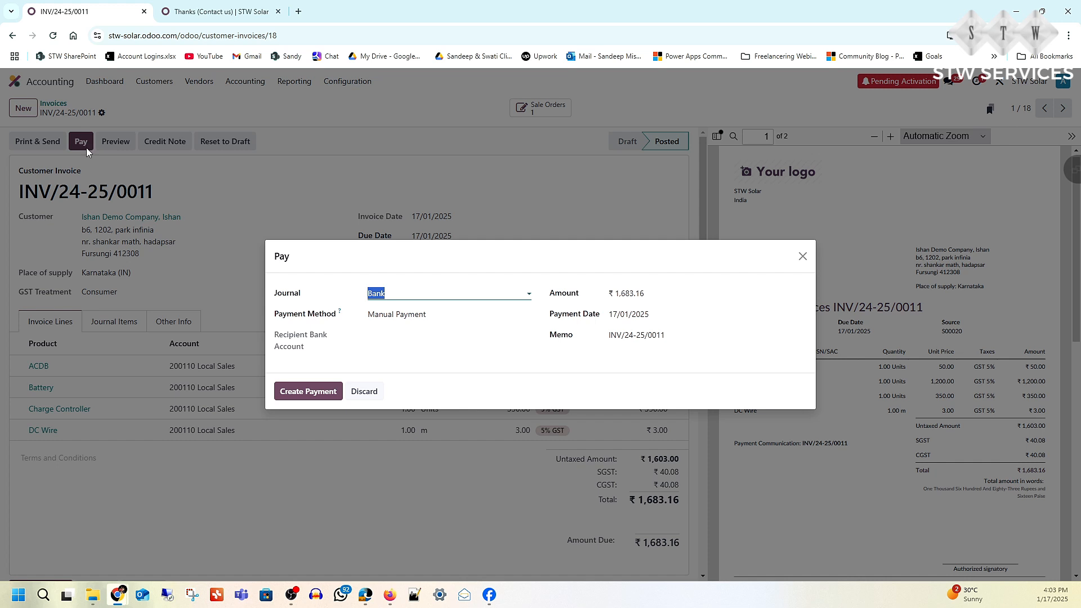
{"action": "left_click", "coordinate": [295, 390]}
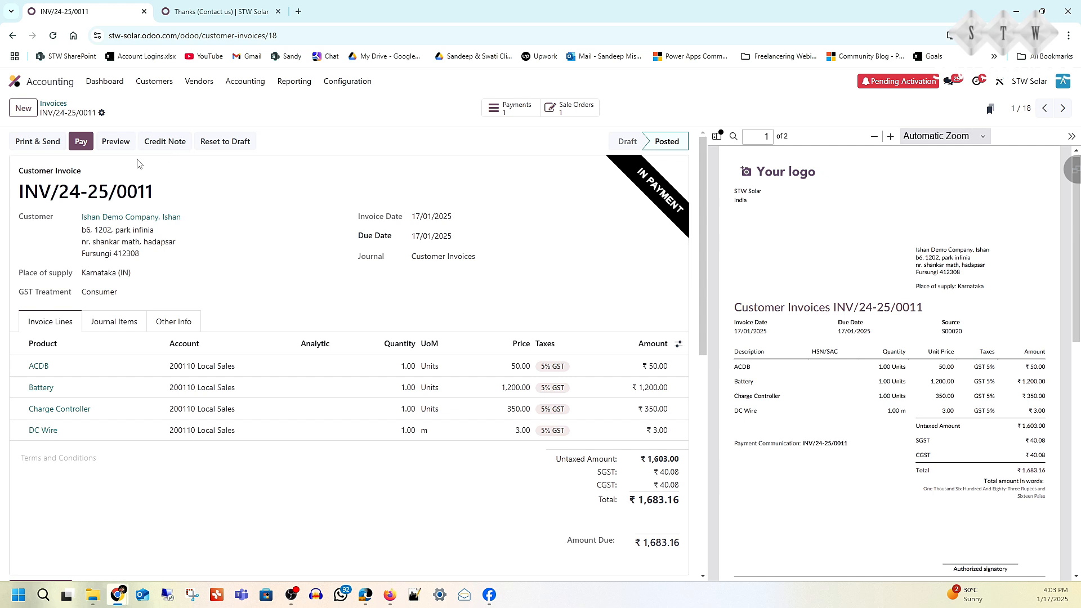
- Check the payment statuses in the customer invoices list, view the Ishan Demo Company timesheet service invoice, and return to the home screen
{"action": "left_click", "coordinate": [159, 85]}
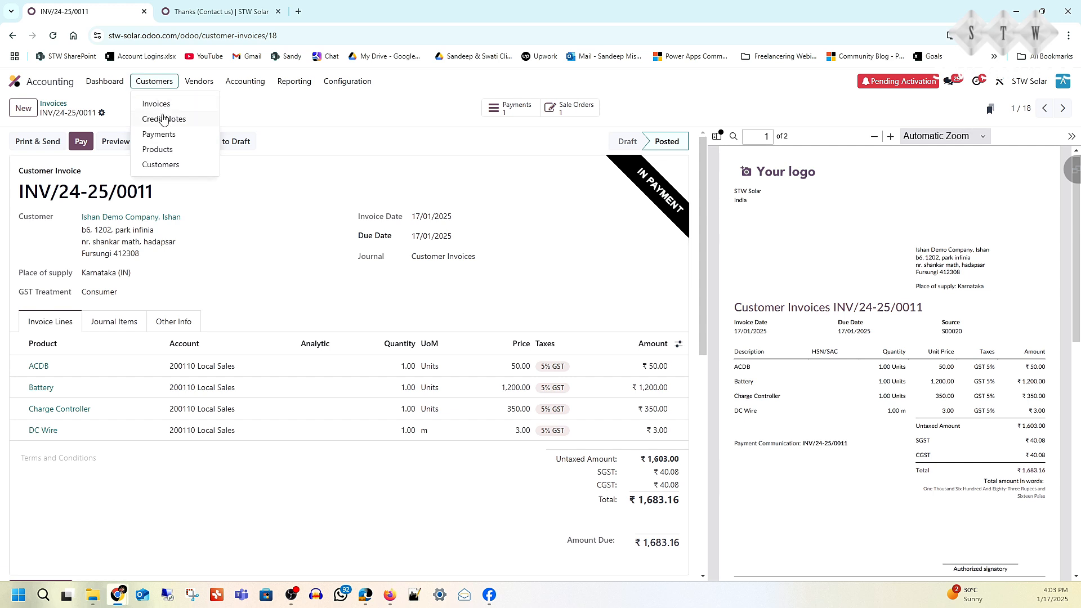
{"action": "left_click", "coordinate": [159, 105]}
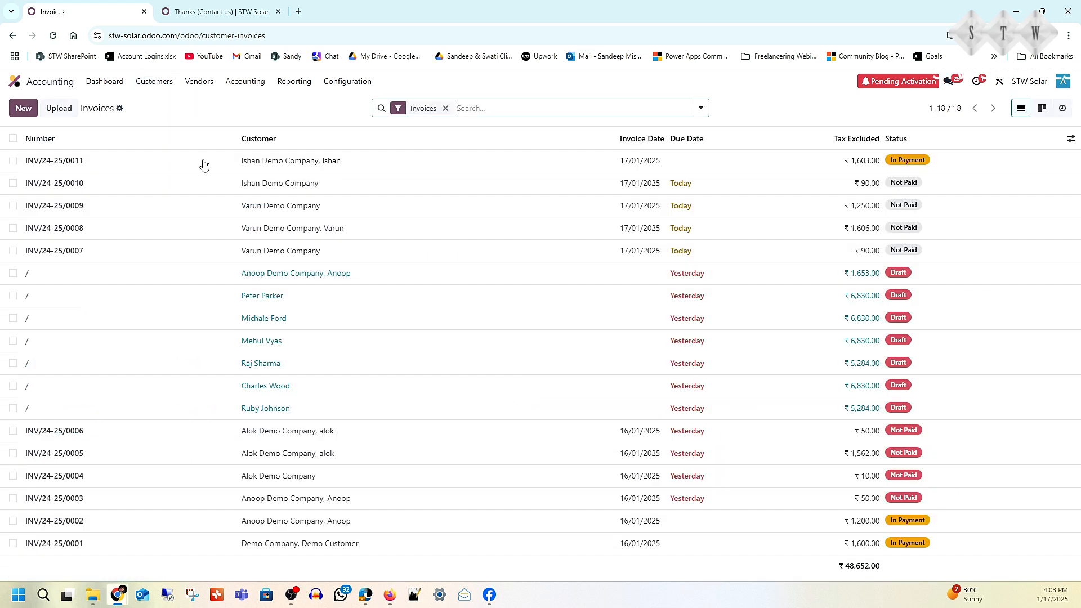
{"action": "left_click", "coordinate": [68, 184]}
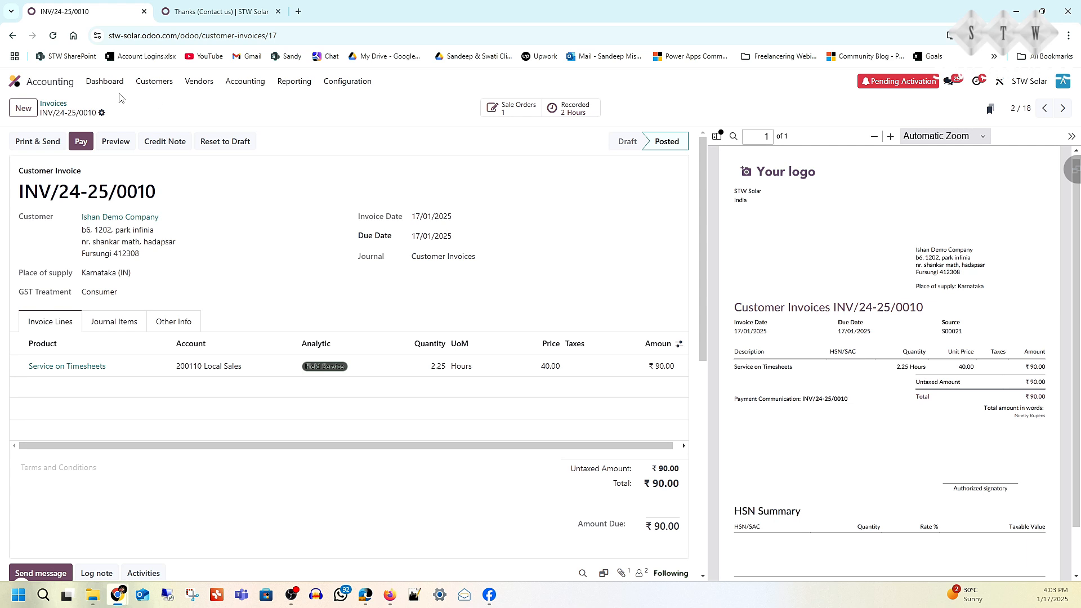
{"action": "left_click", "coordinate": [14, 85]}
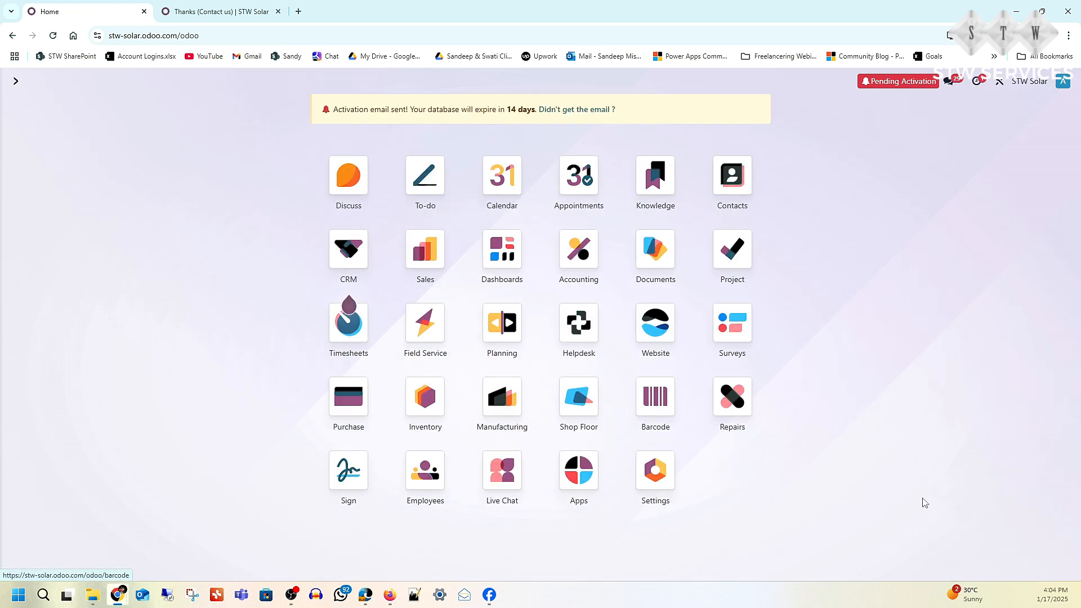